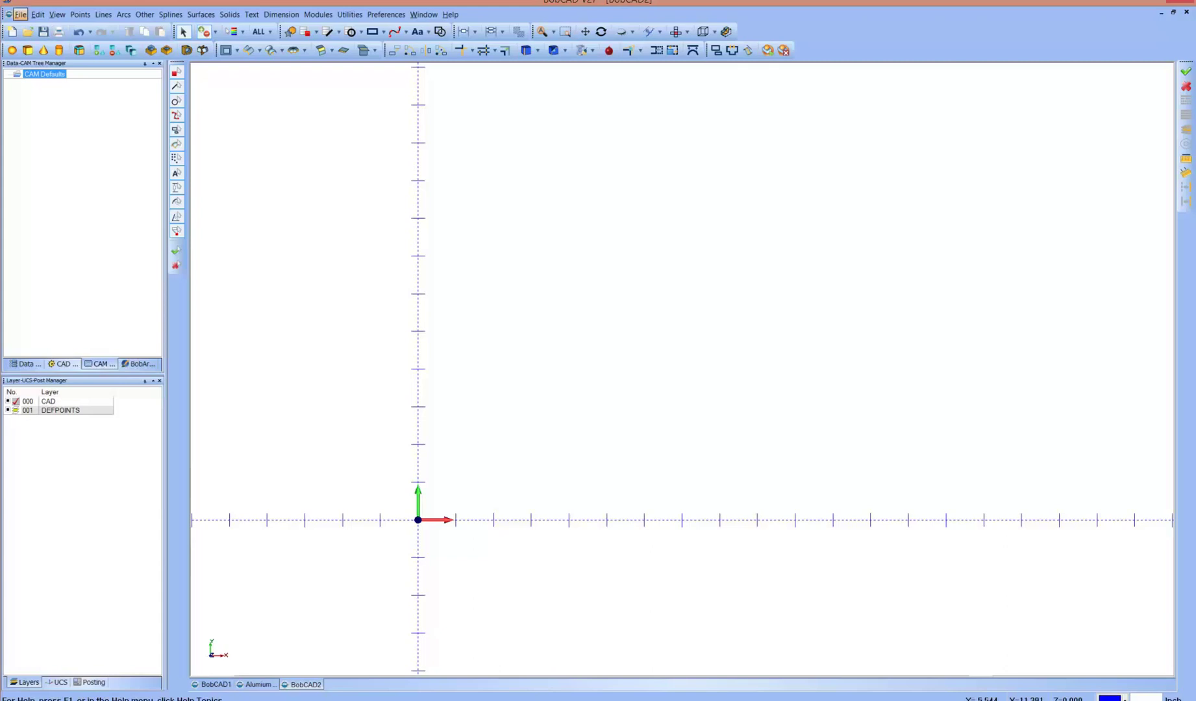
Merge the AutoCAD DXF file "7x7 Rack.dxf" from the June 4 folder into the current drawing.
left_click(20, 14)
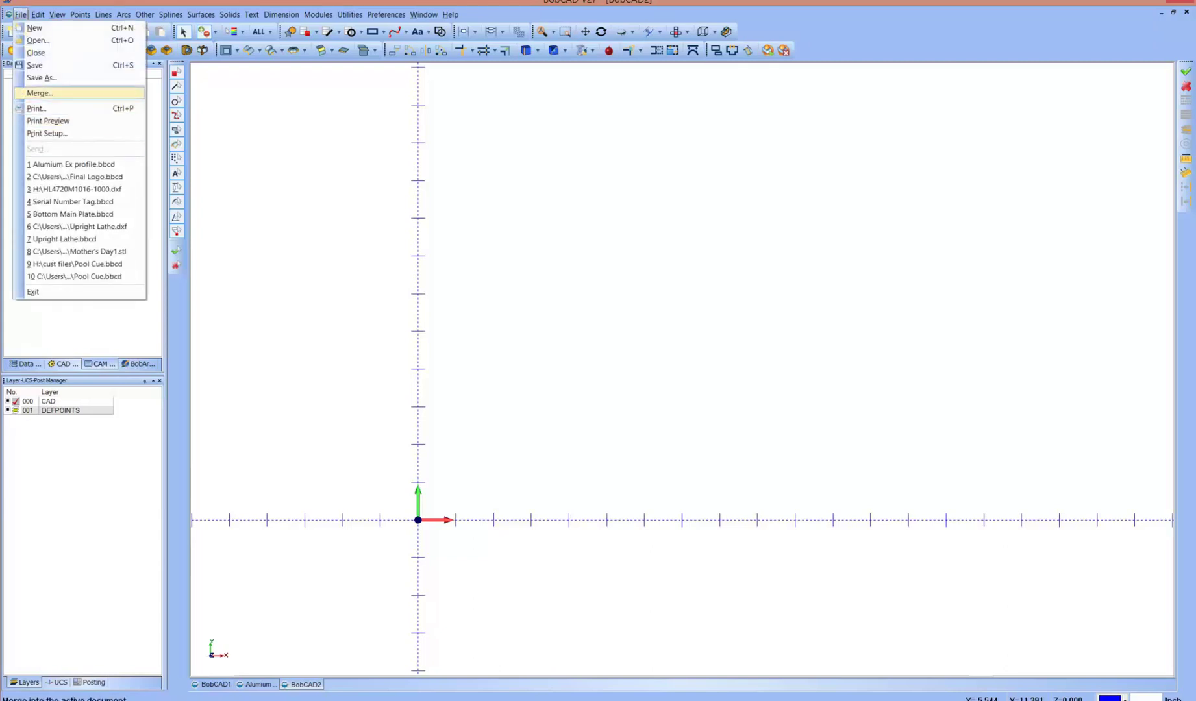
left_click(39, 93)
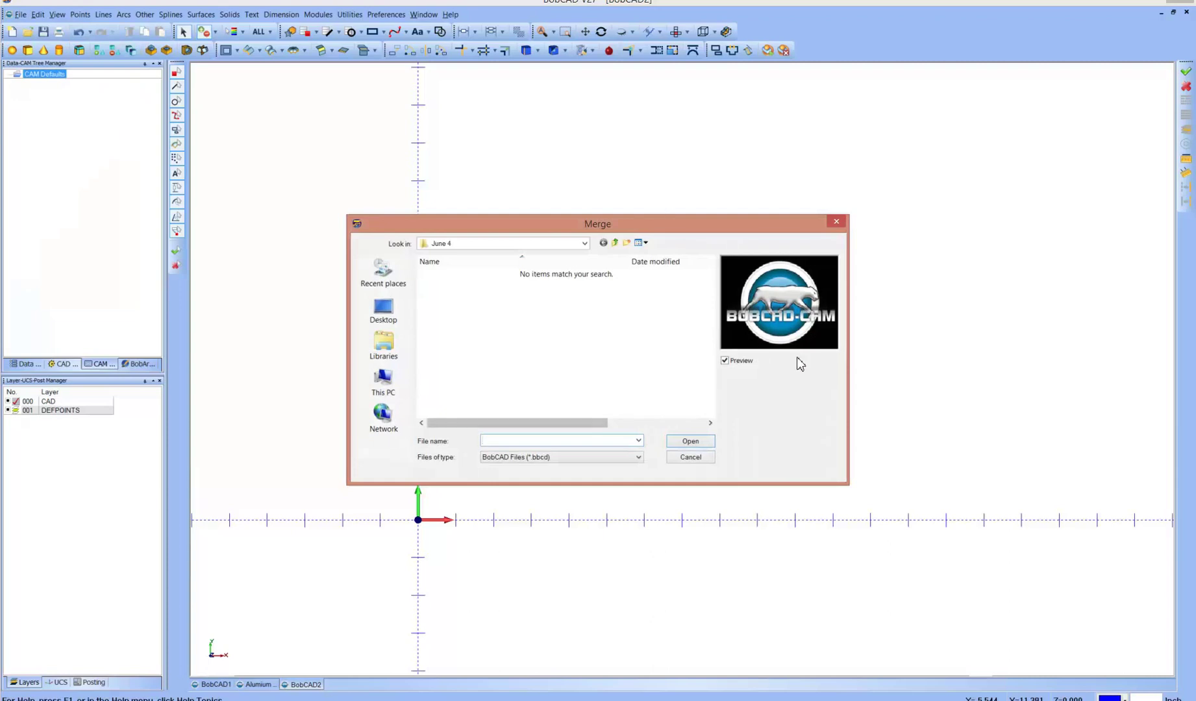
left_click(637, 457)
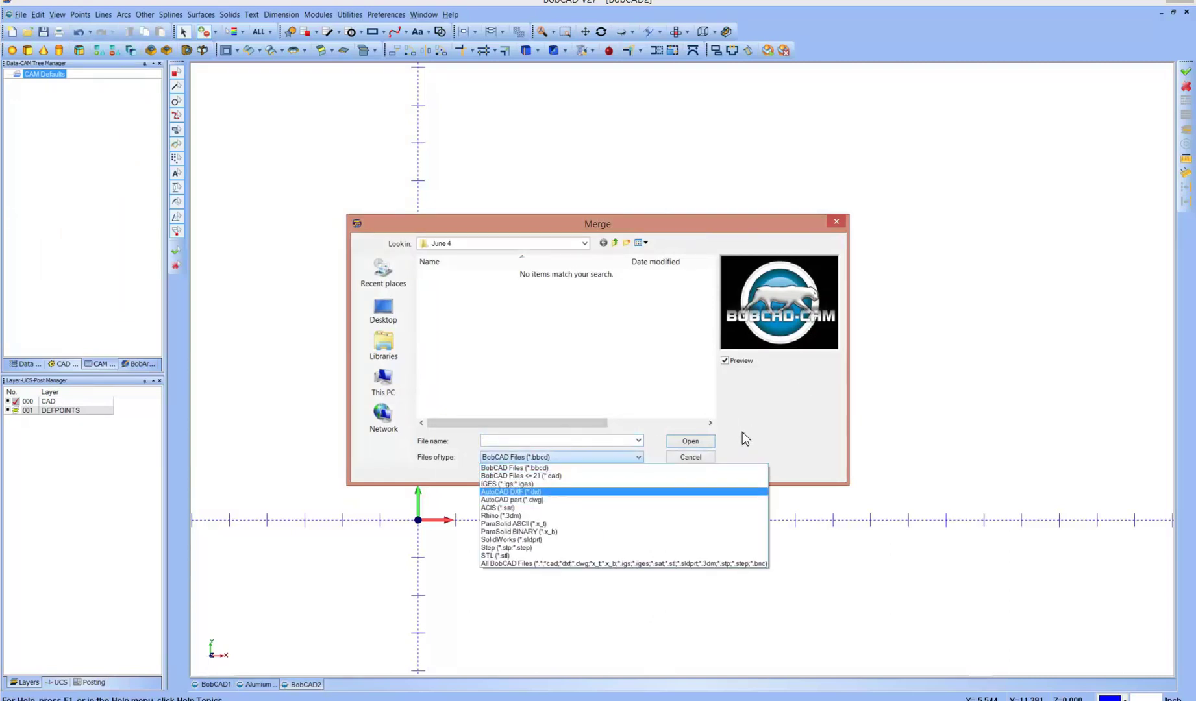
left_click(510, 492)
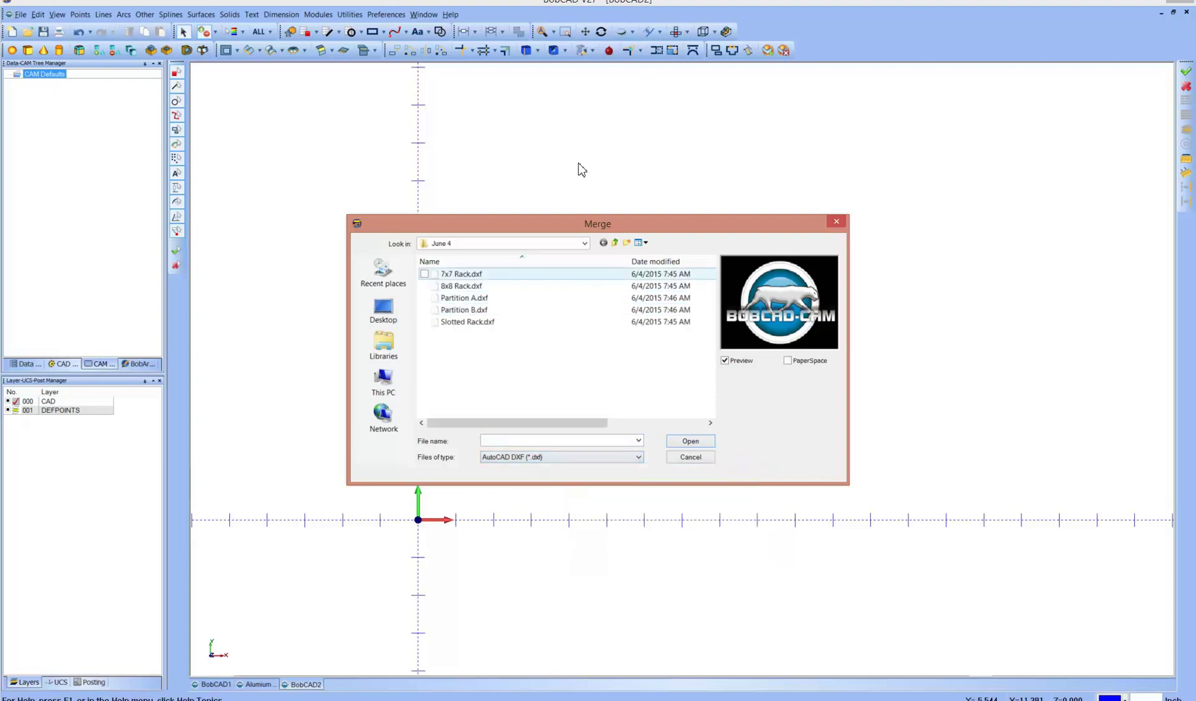
left_click(461, 274)
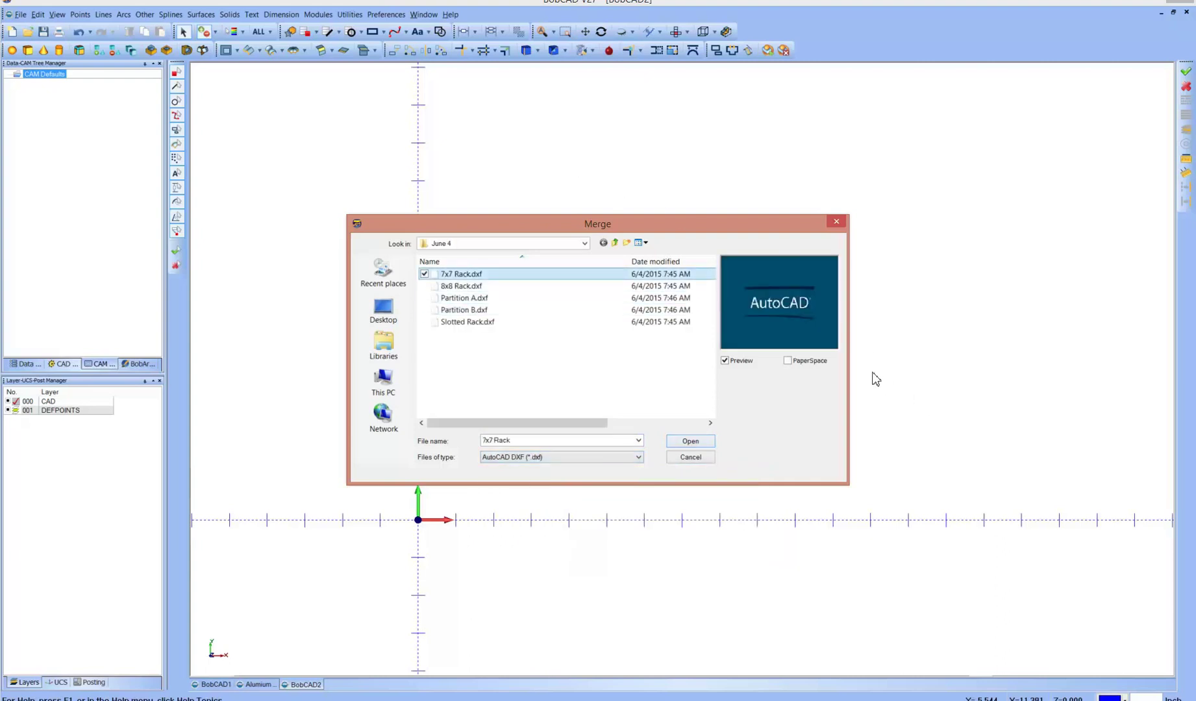
left_click(691, 441)
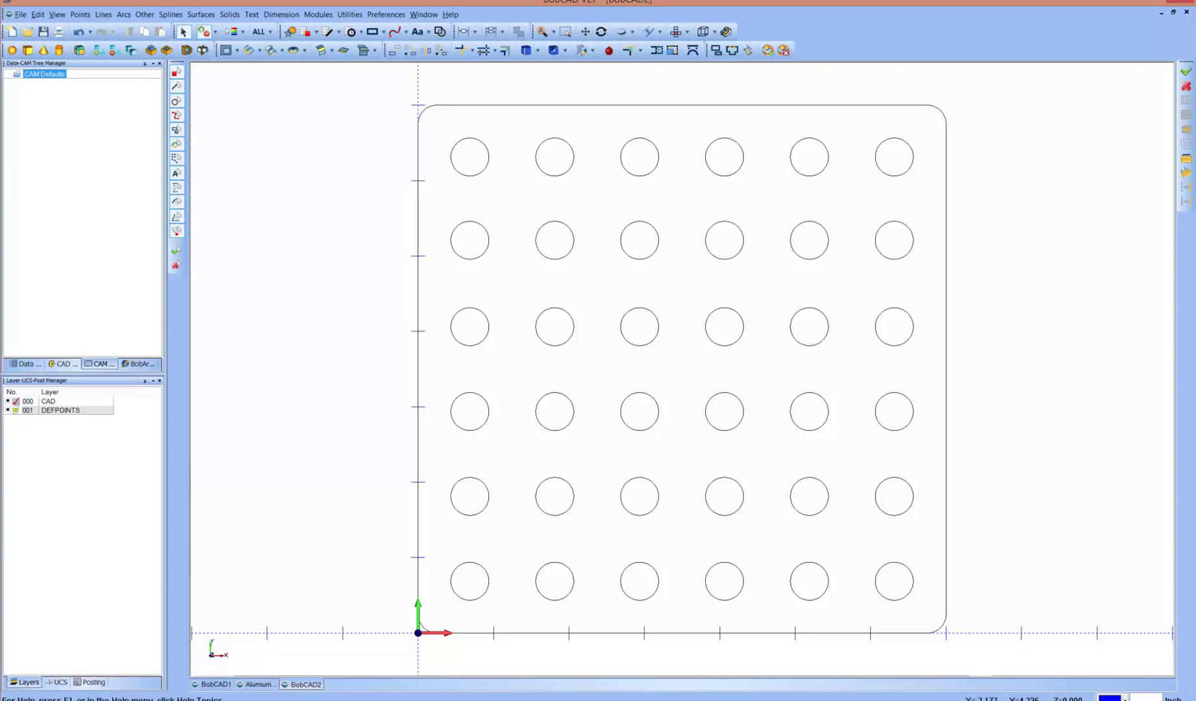
Create a milling job for the BC_3x_Mill machine with rectangular stock taken automatically from the workspace bounding box.
right_click(45, 74)
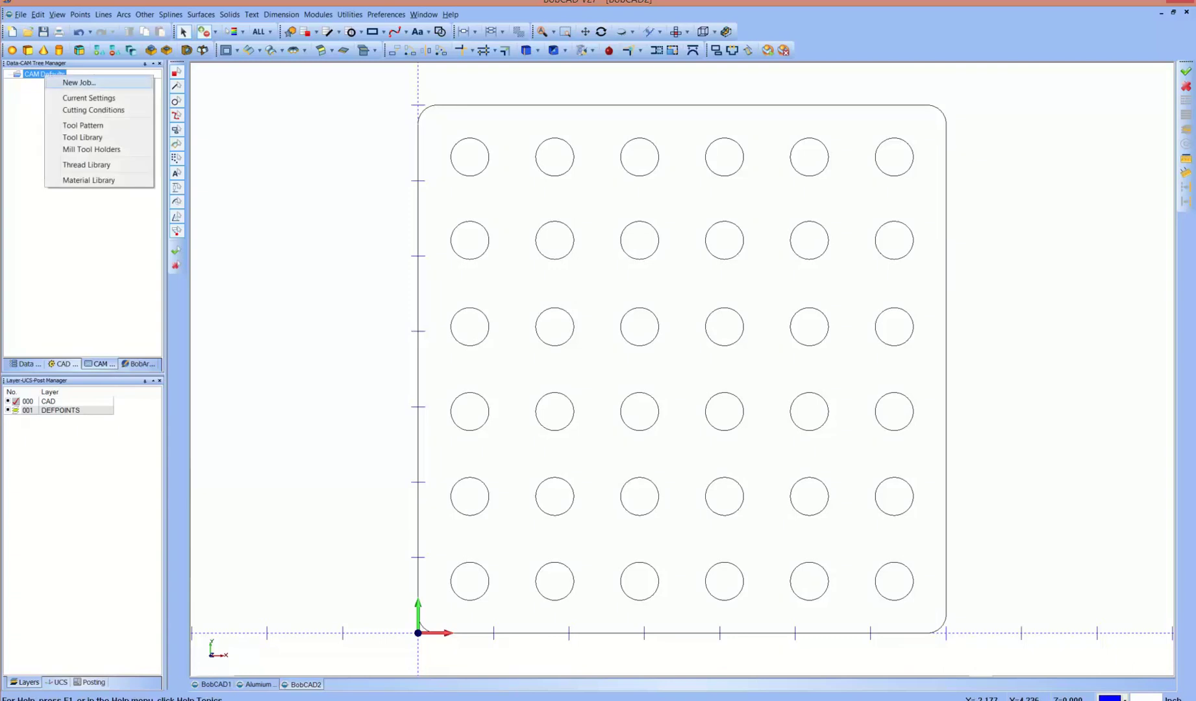
left_click(79, 83)
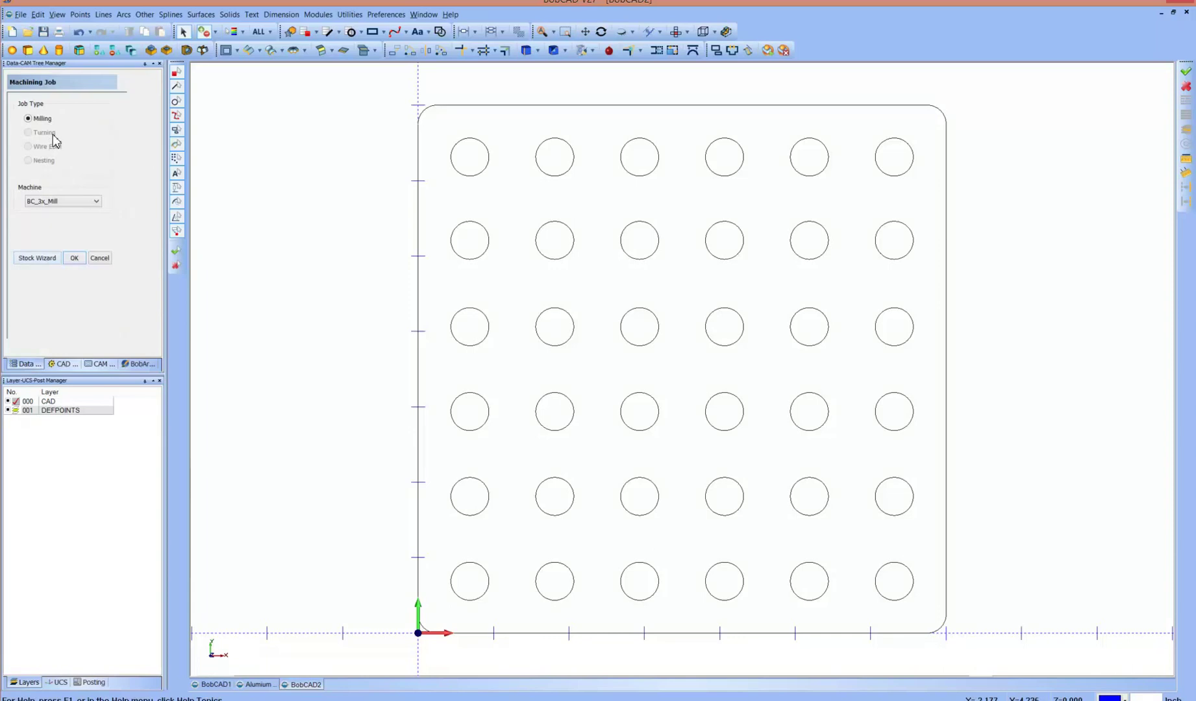
key("Return")
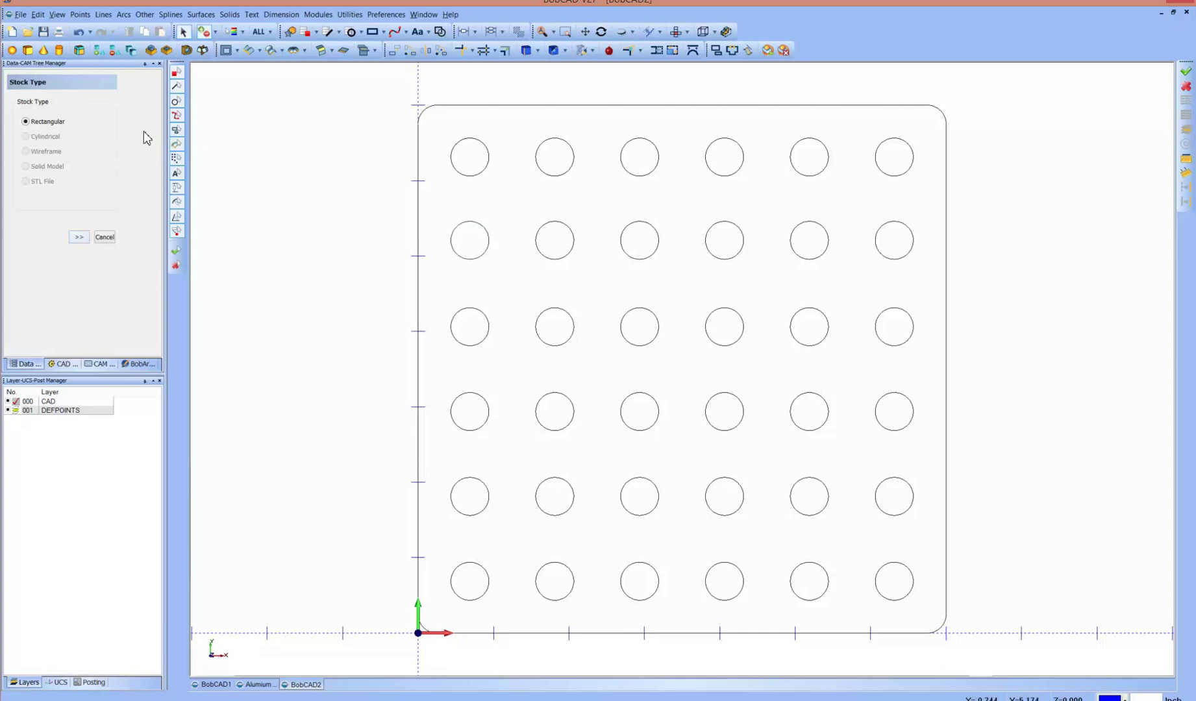
key("Return")
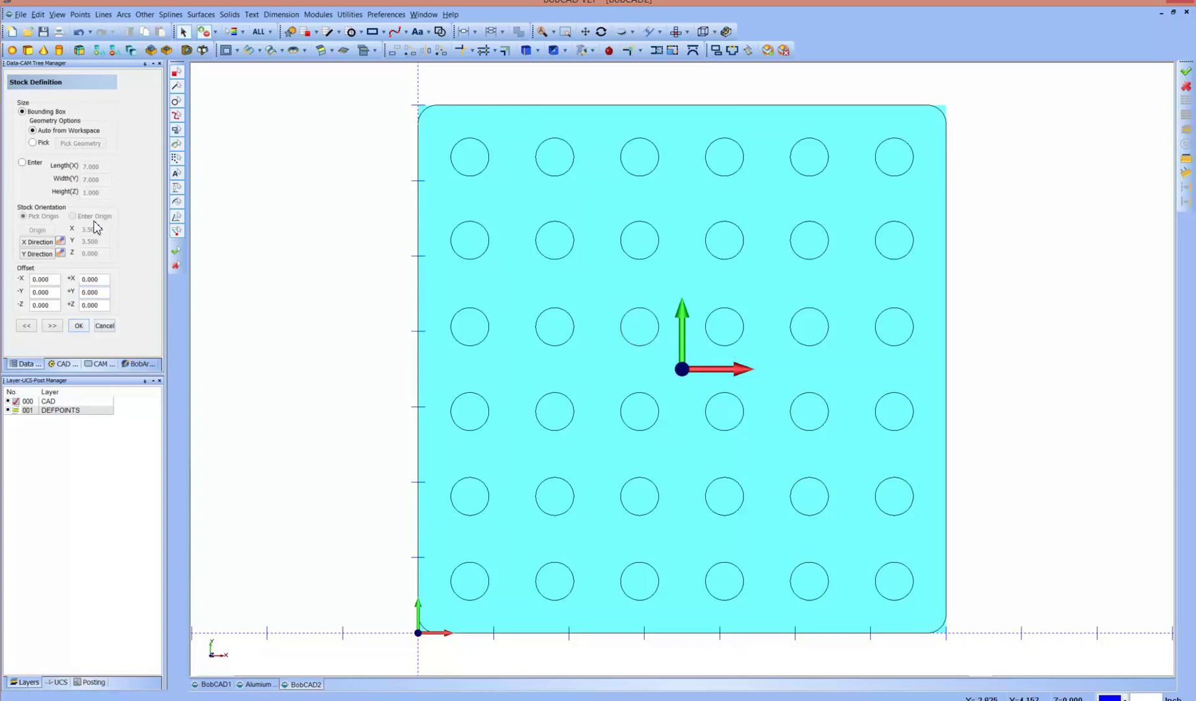
key("Return")
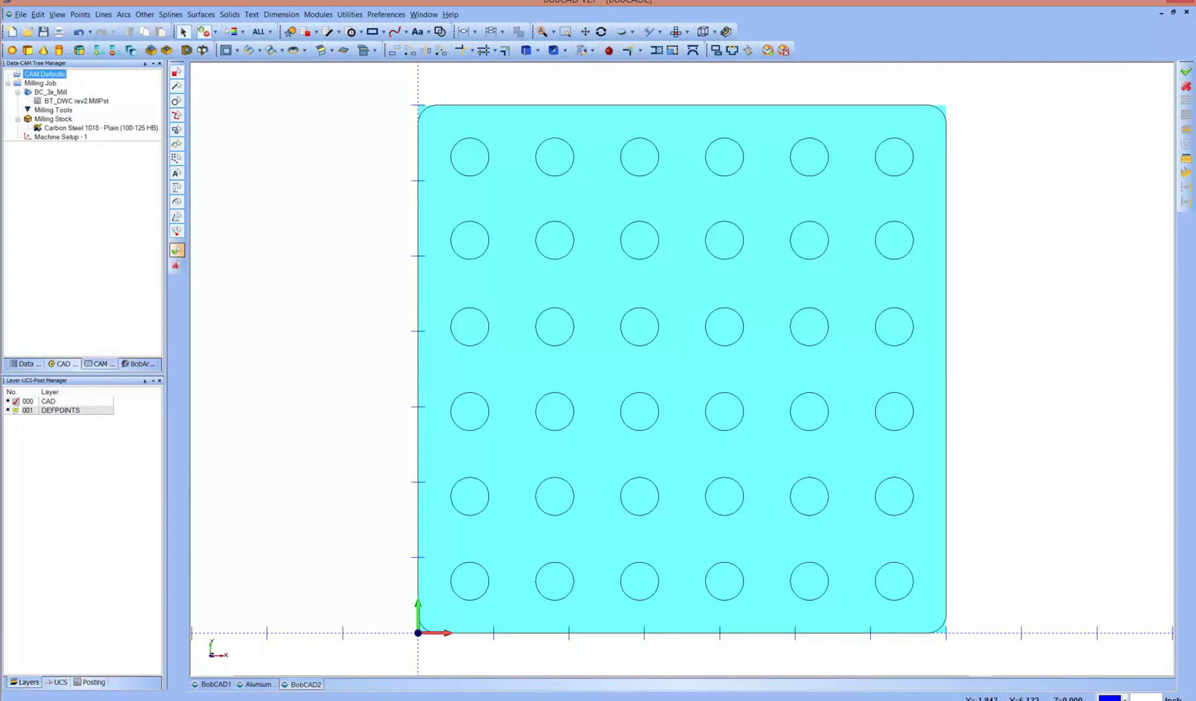
Change the milling job's post processor to DWC V27.
right_click(68, 137)
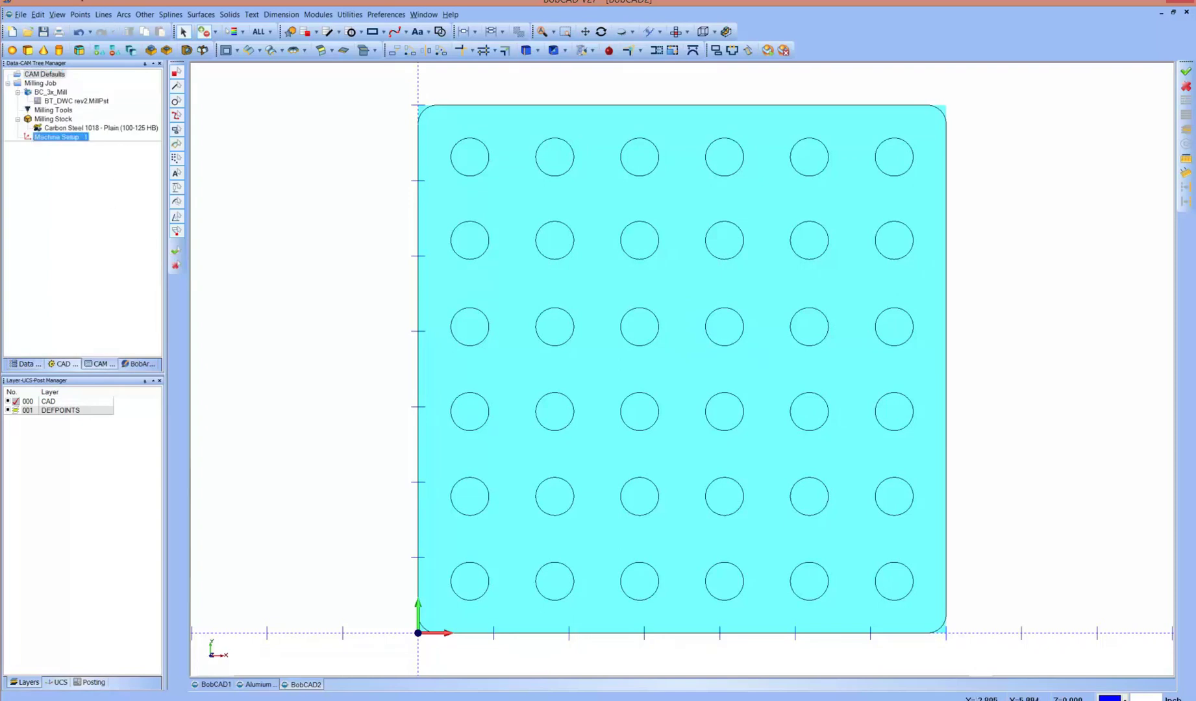
key("Up")
key("Up")
key("Up")
key("Up")
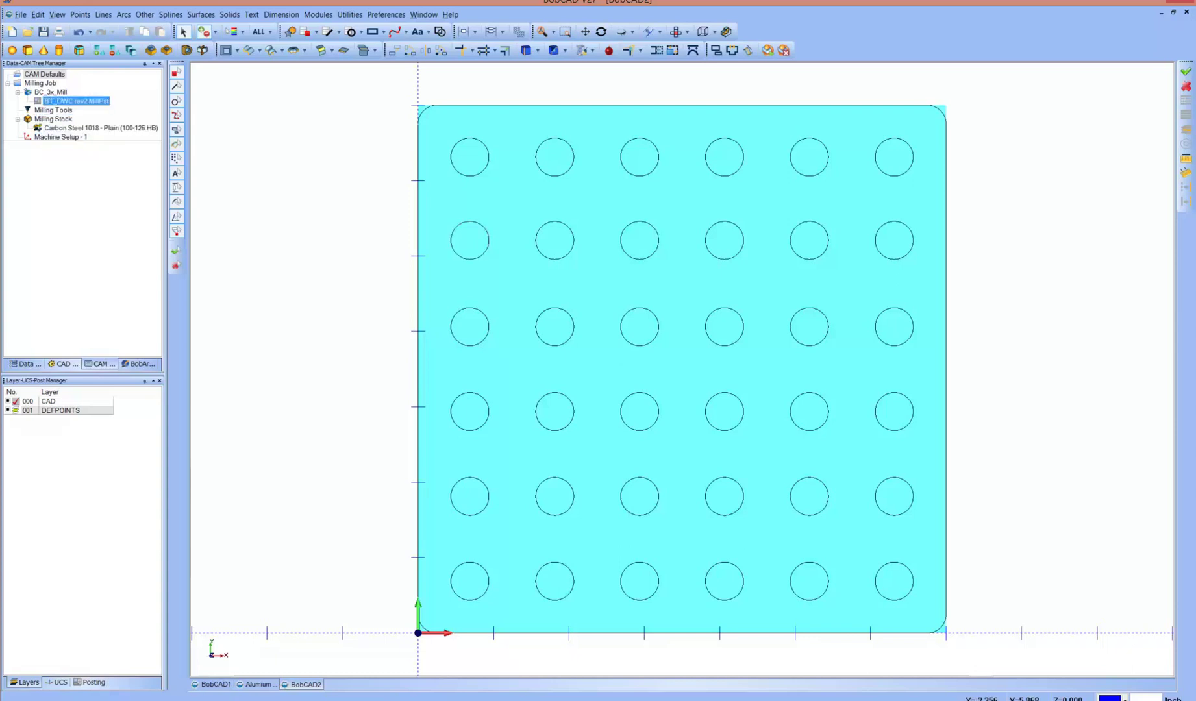
right_click(69, 102)
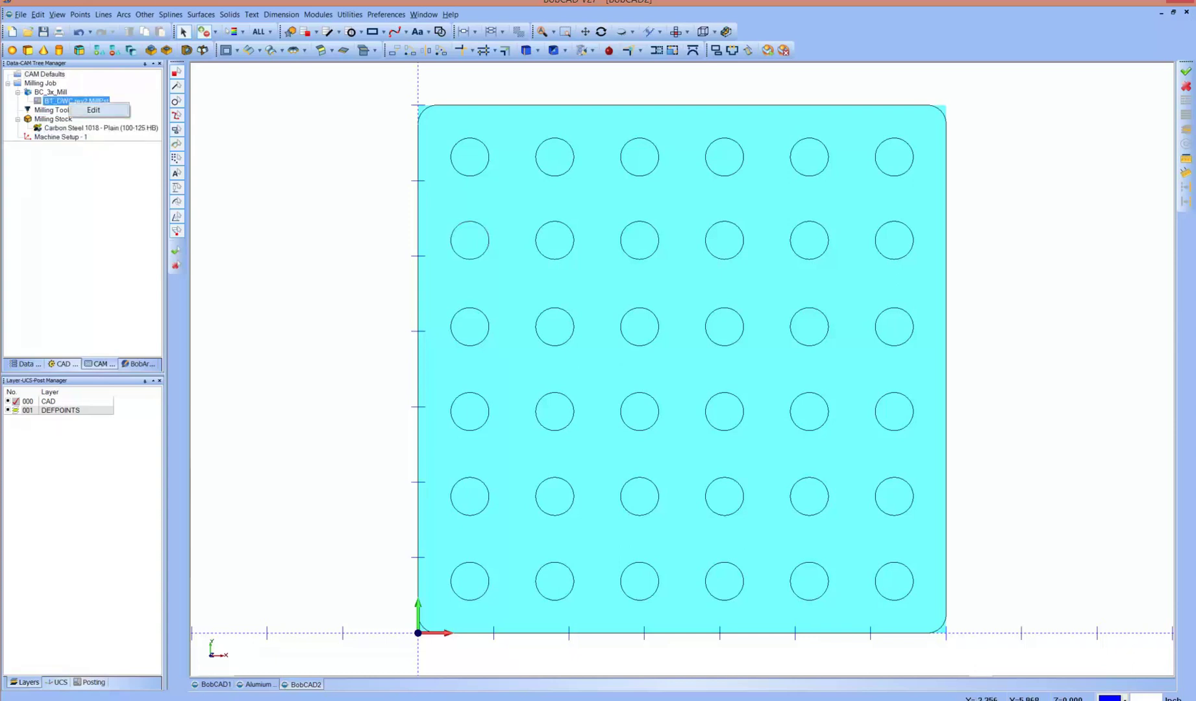
left_click(92, 110)
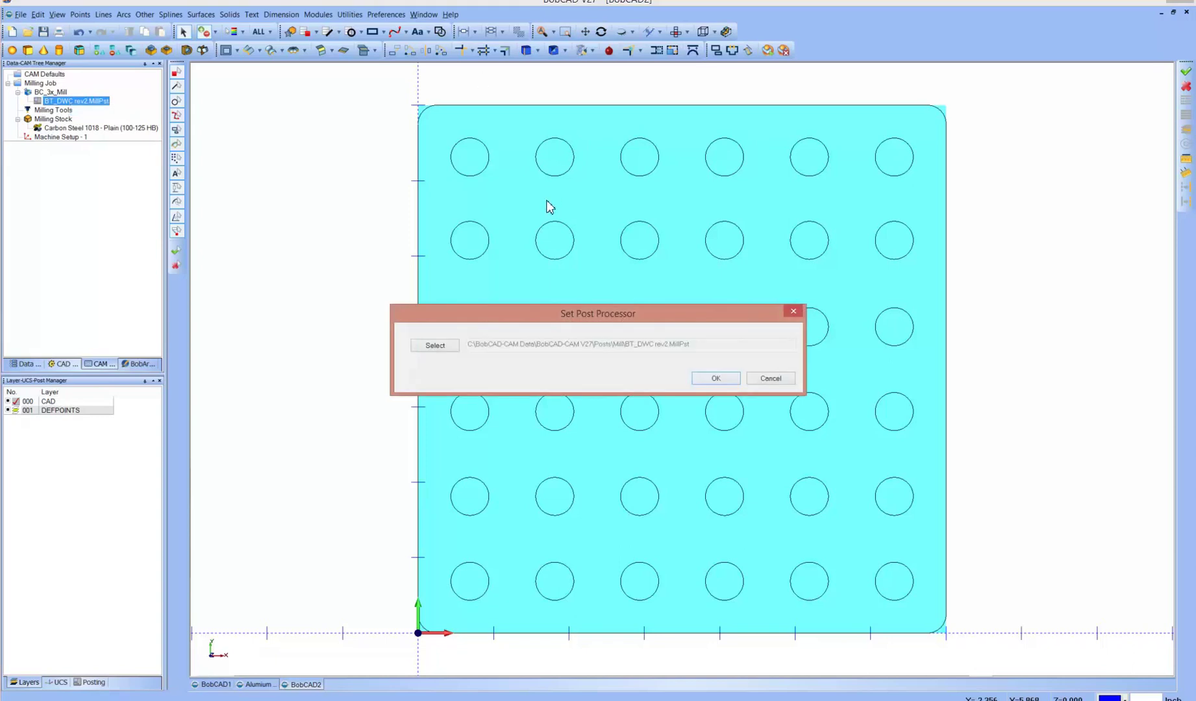
left_click(435, 346)
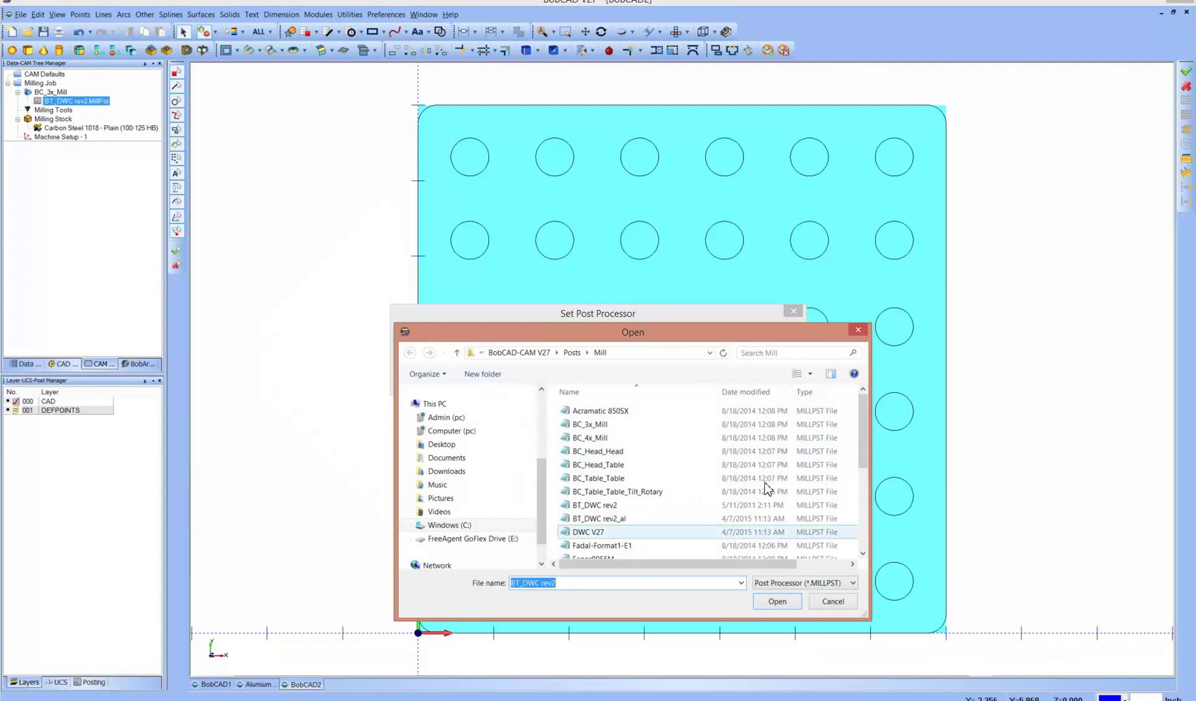
left_click(770, 532)
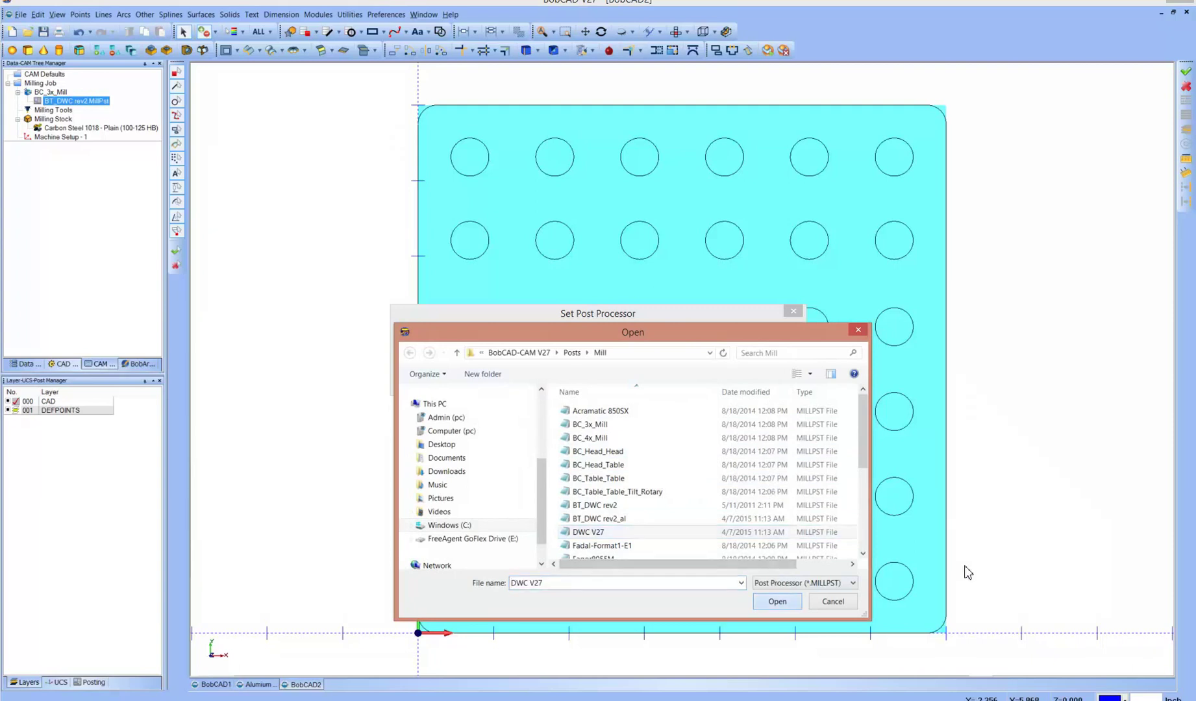
left_click(833, 602)
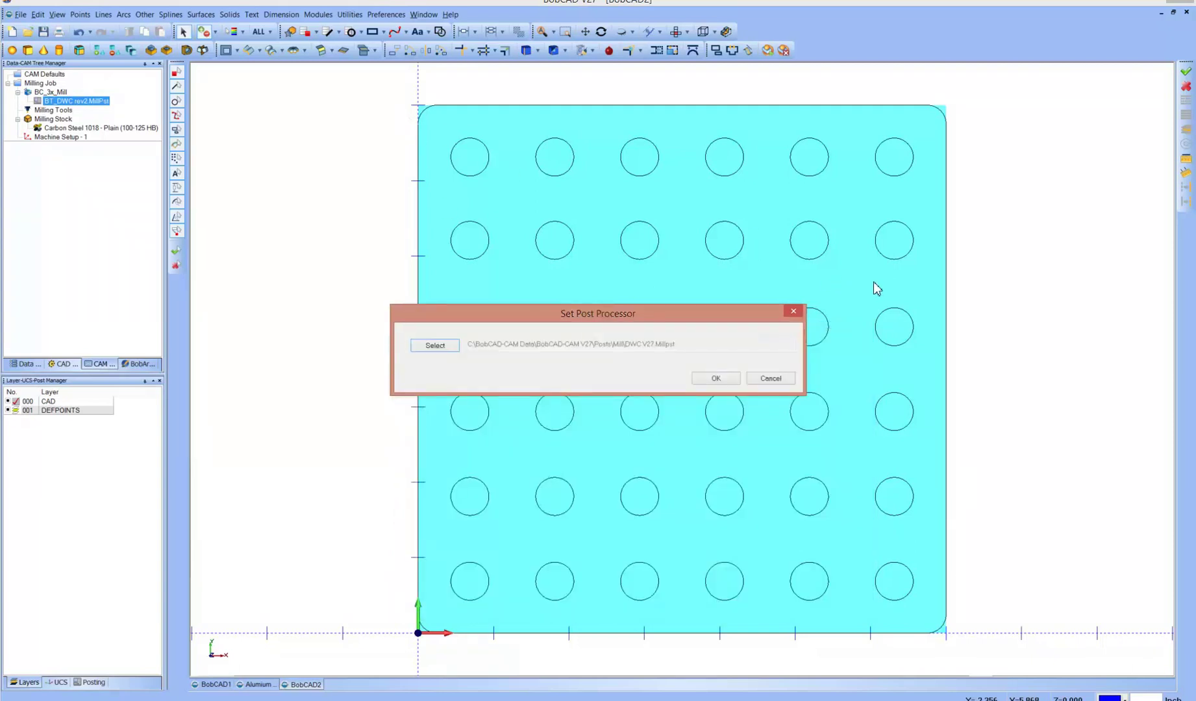
key("Return")
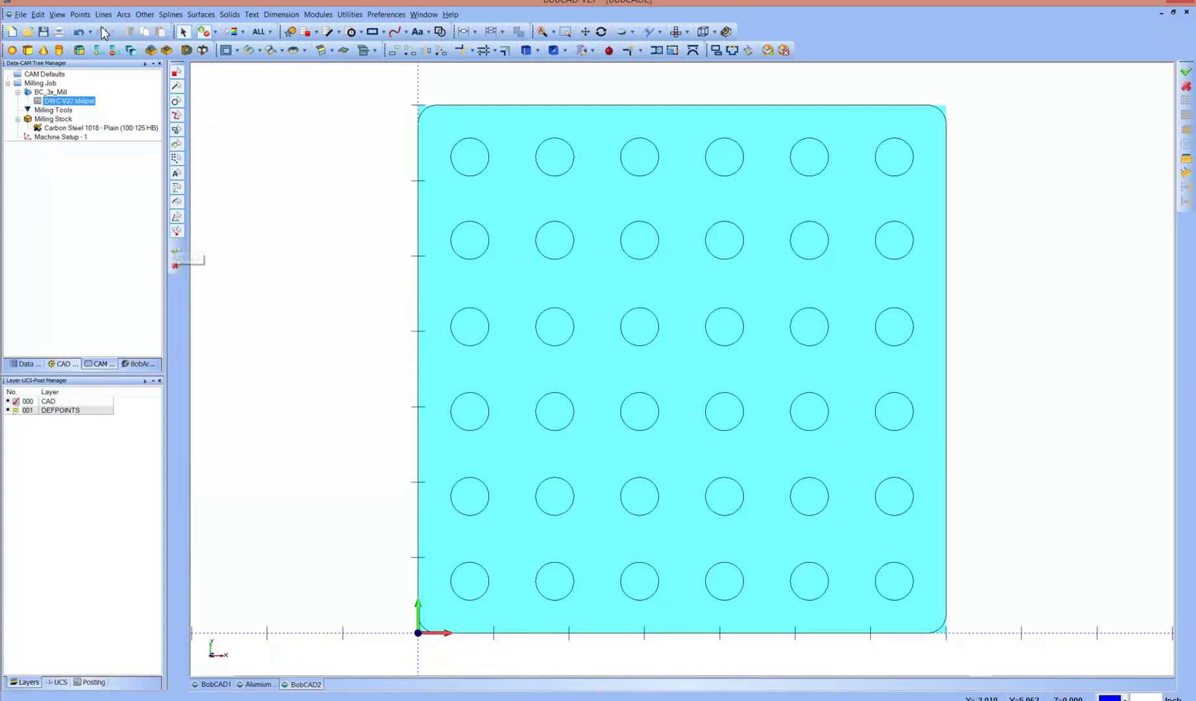
Add a Mill 2 Axis feature to Machine Setup - 1 using all the circles inside the plate outline as its geometry.
left_click(61, 136)
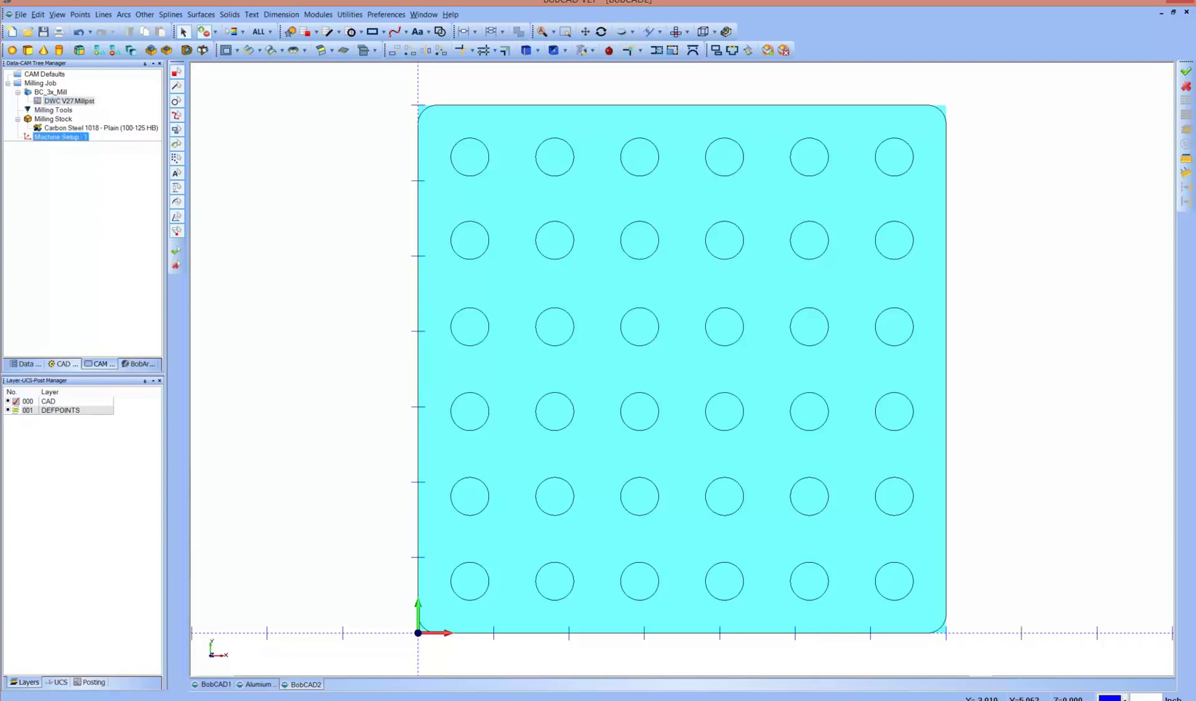
right_click(52, 137)
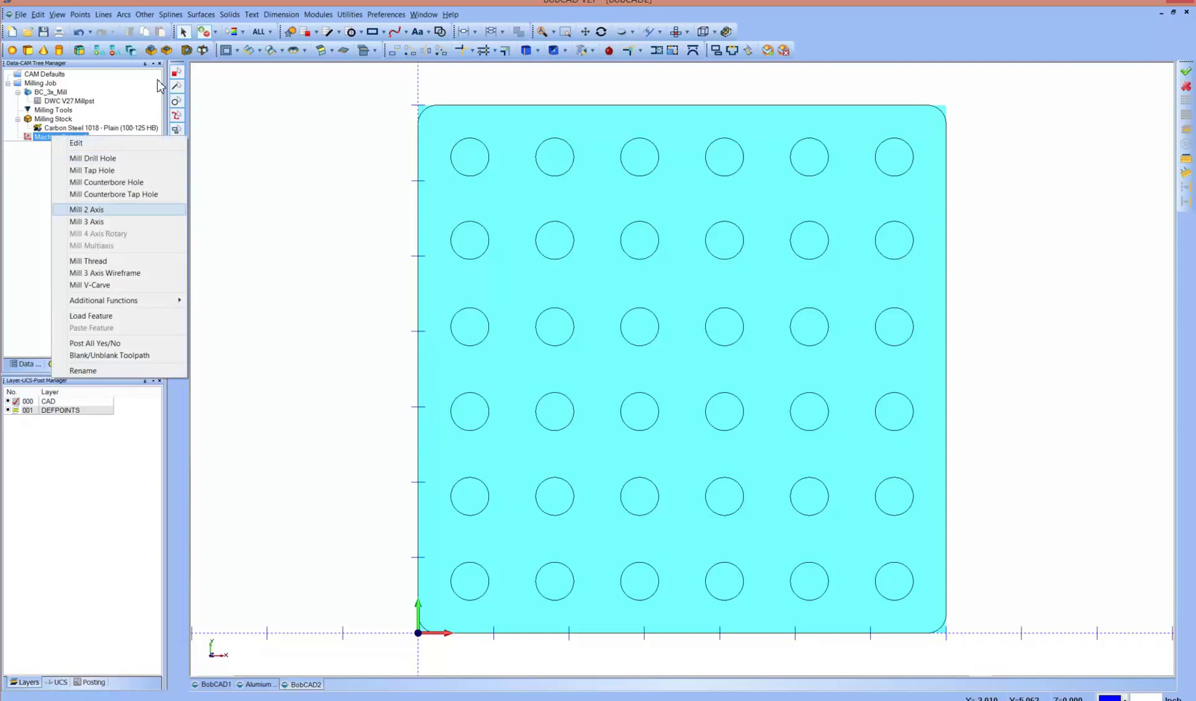
left_click(86, 209)
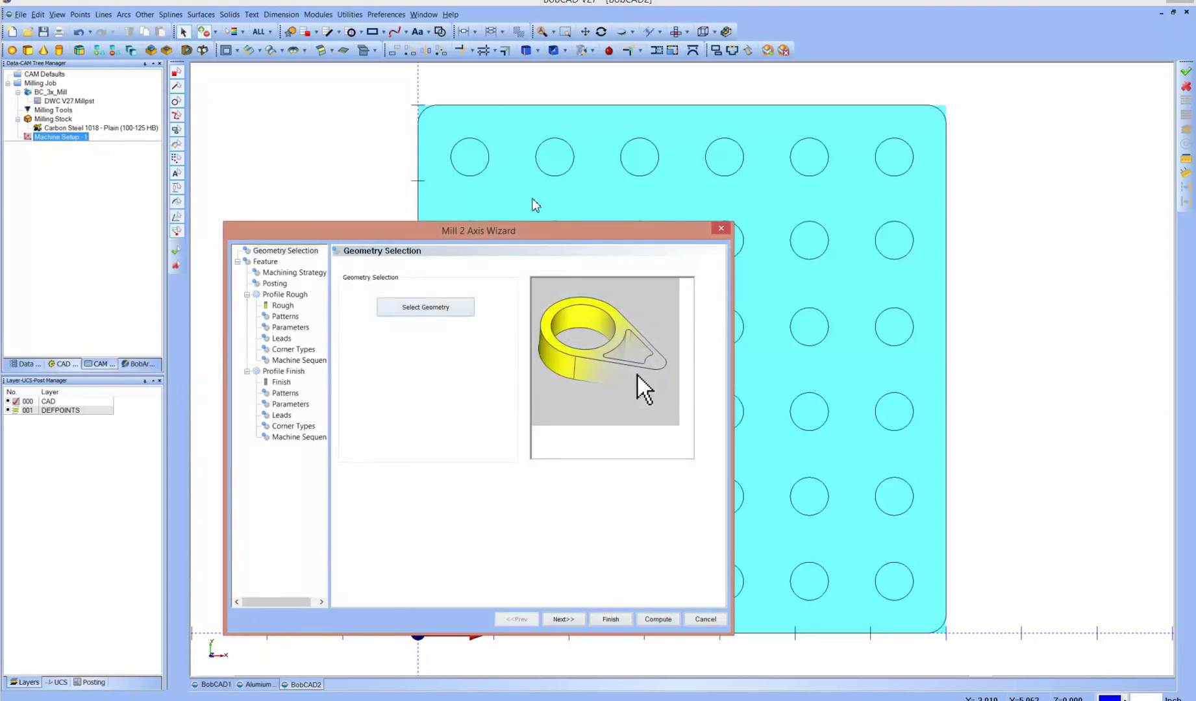
left_click(426, 306)
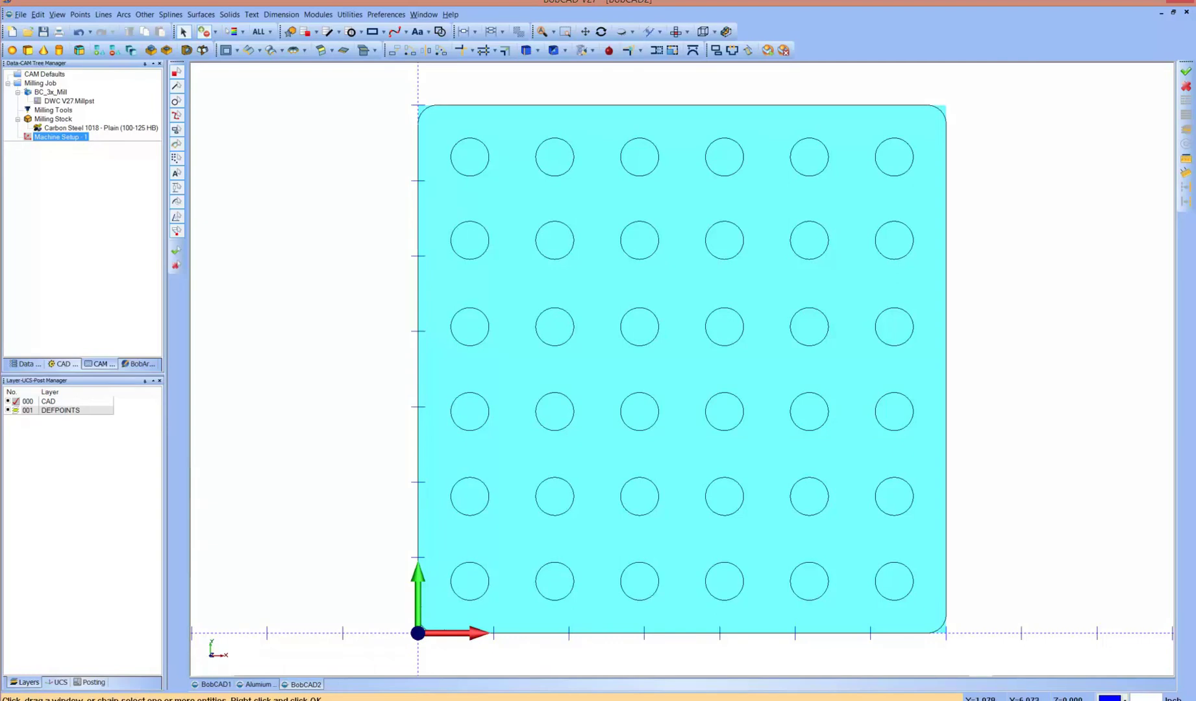
left_click_drag(434, 119, 933, 628)
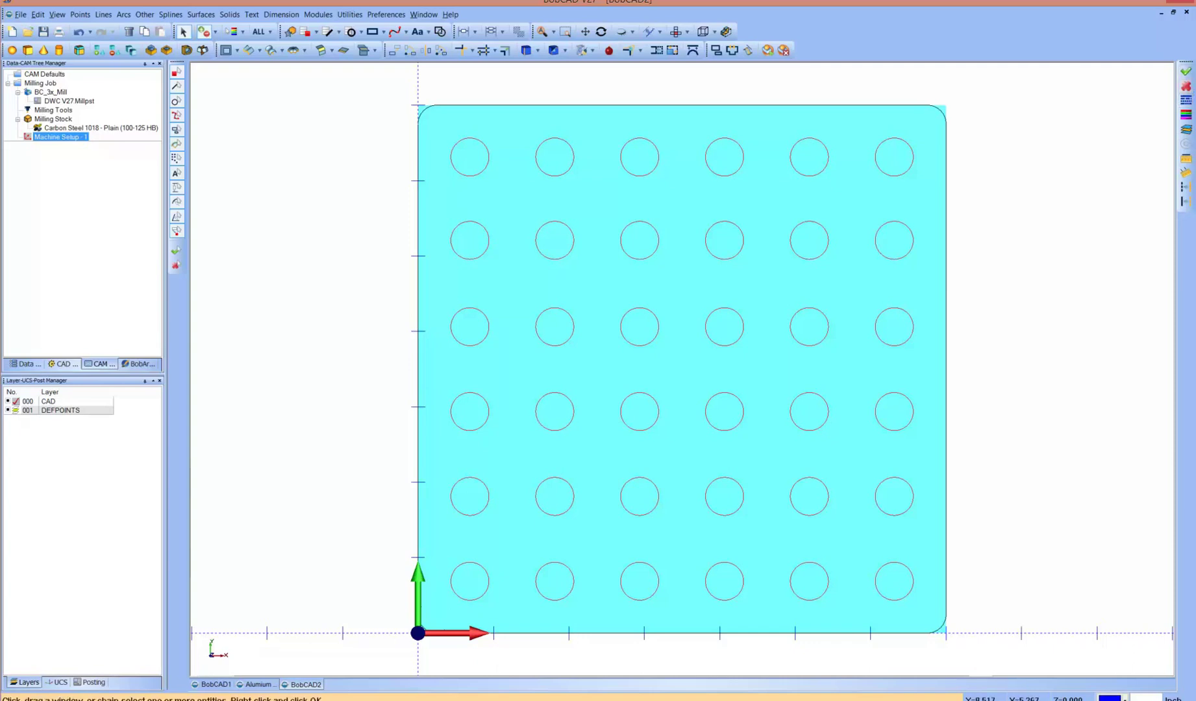
key("space")
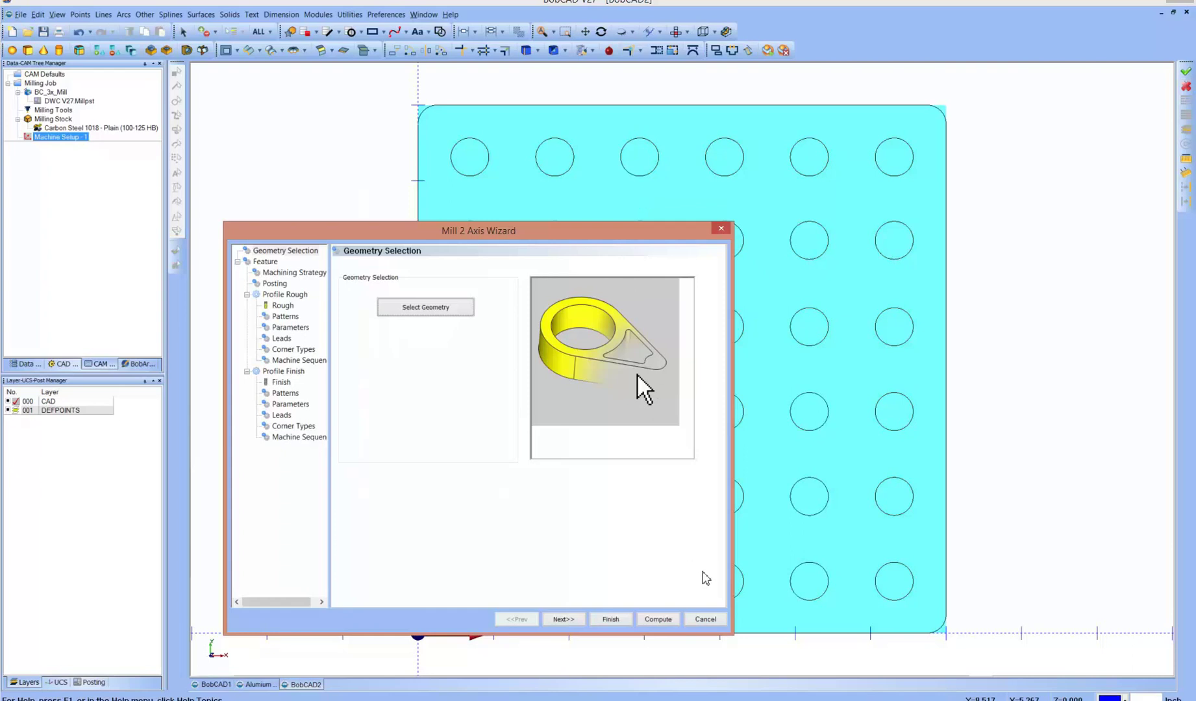
key("Tab")
key("Return")
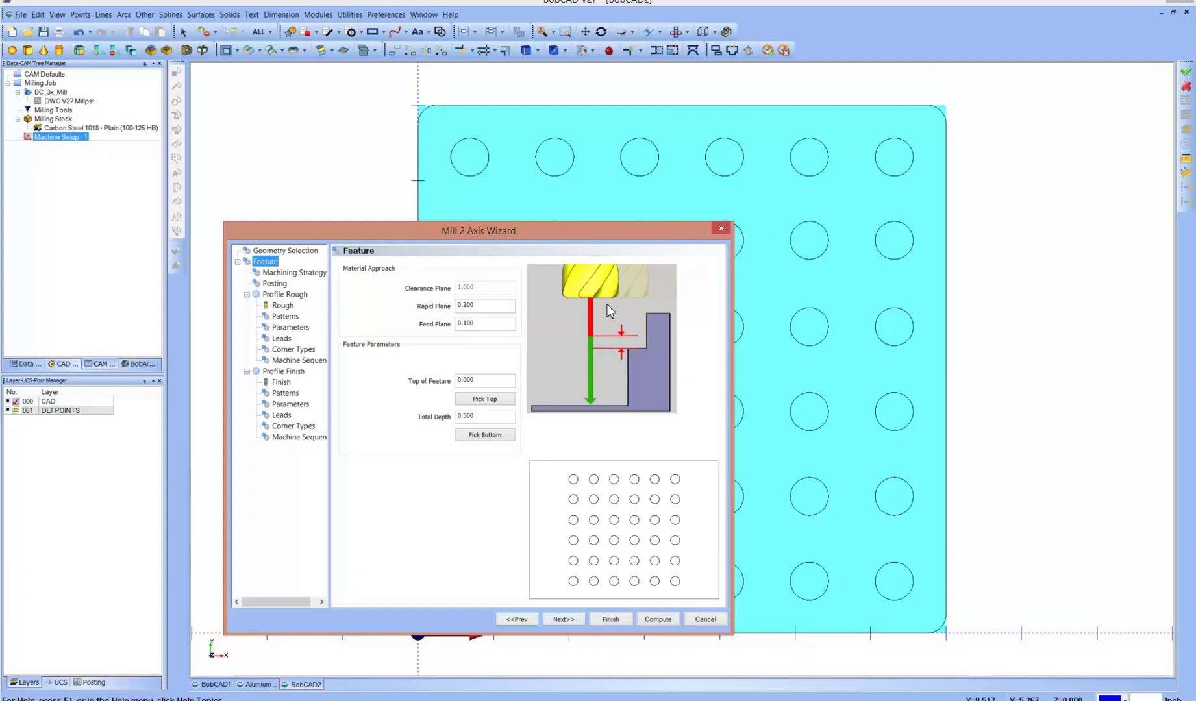
Set the feature's total depth to 1/8 inch.
left_click(610, 336)
key("BackSpace")
key("BackSpace")
key("BackSpace")
key("BackSpace")
key("BackSpace")
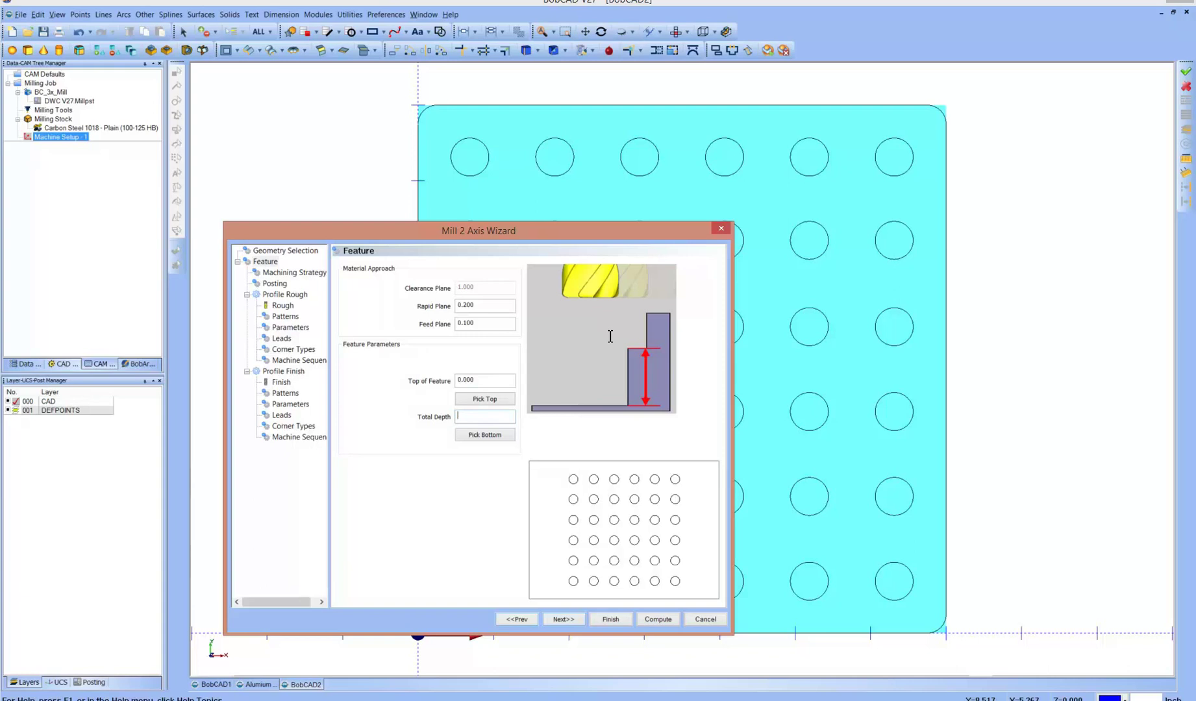
type("1/8")
key("Tab")
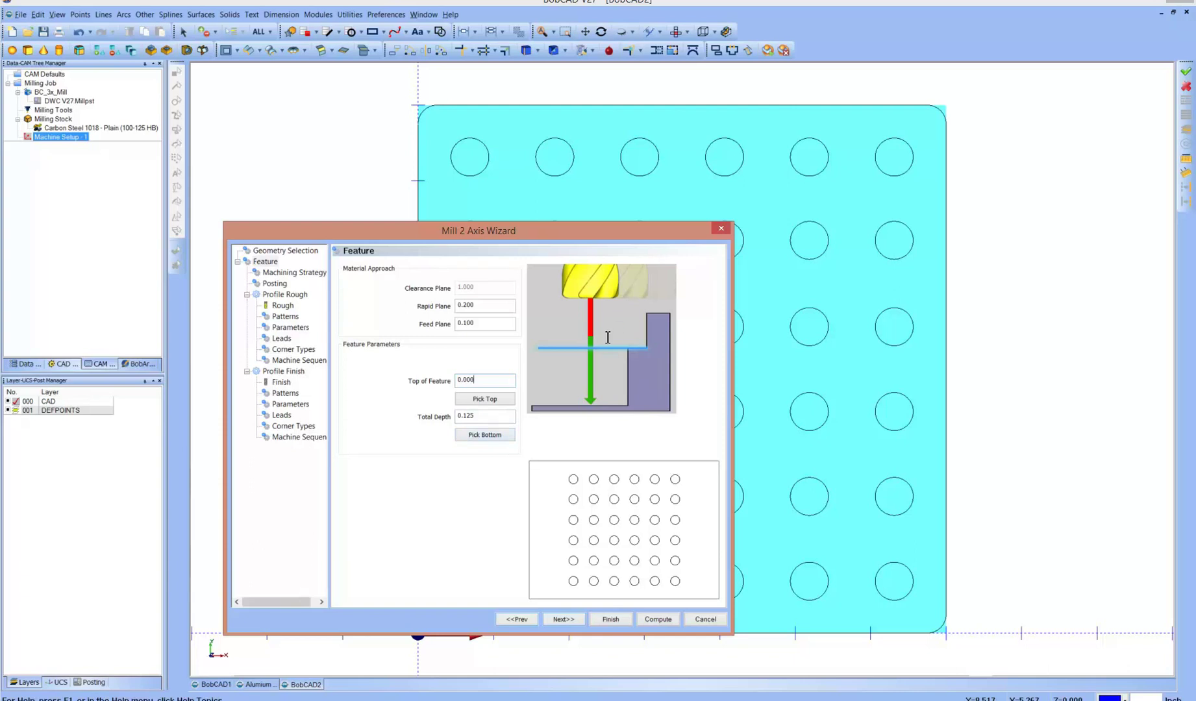
Set the feature's total depth to 0.150 inch and continue to the machining strategy settings.
key("Tab")
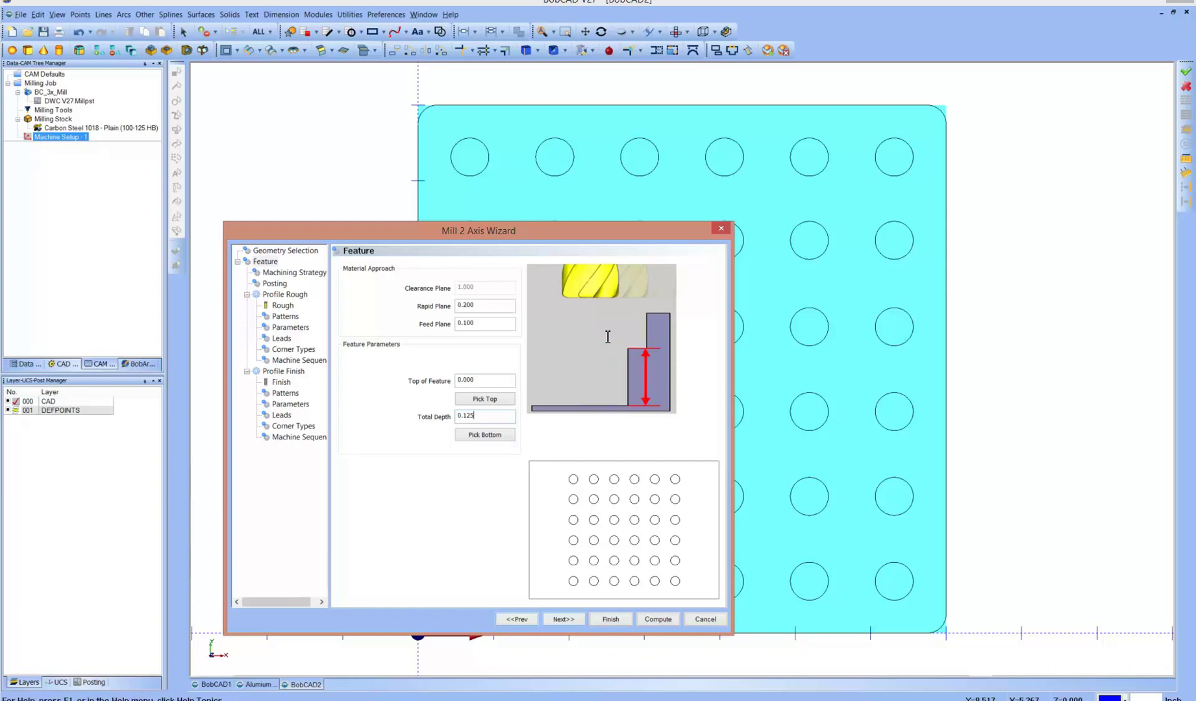
type("0.15")
key("Tab")
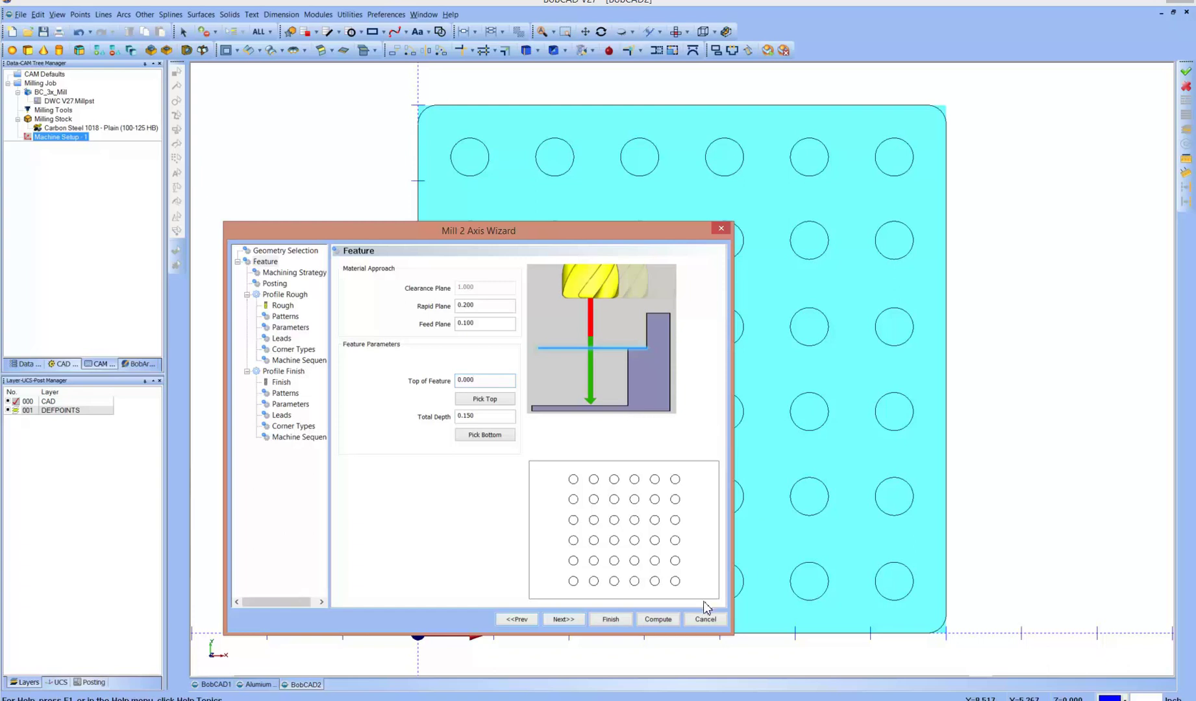
key("Return")
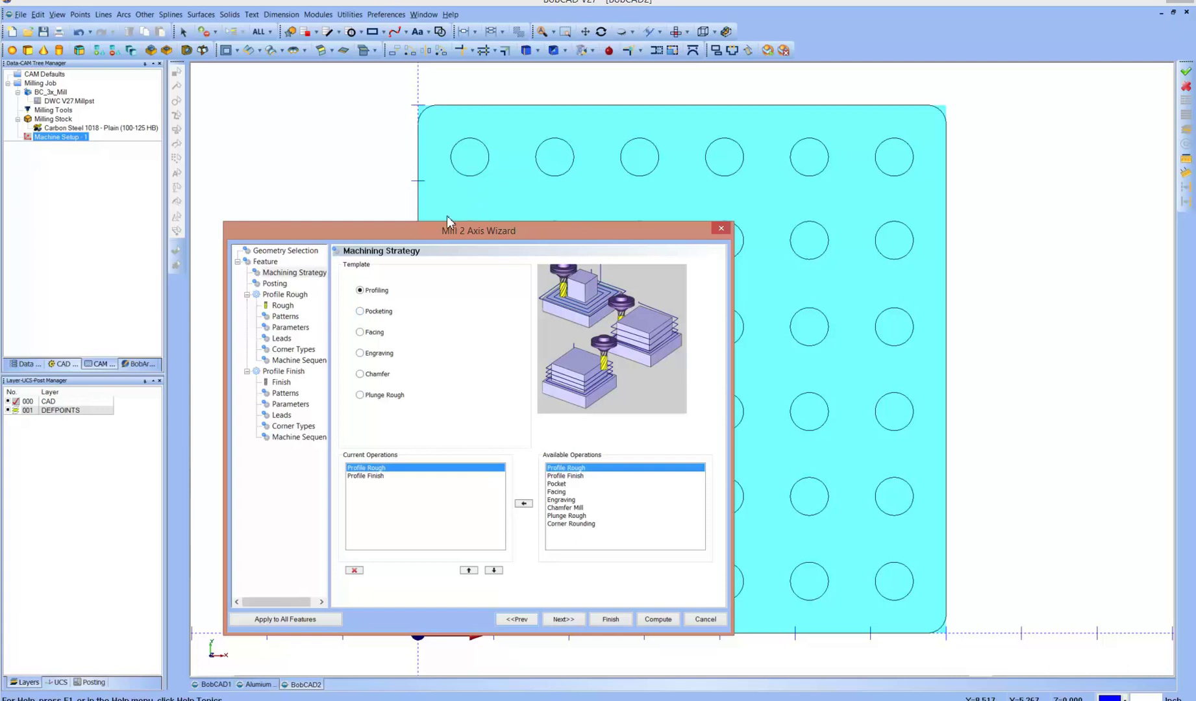
Use the Profiling template as machining strategy and remove Profile Finish from the current operations.
key("Down")
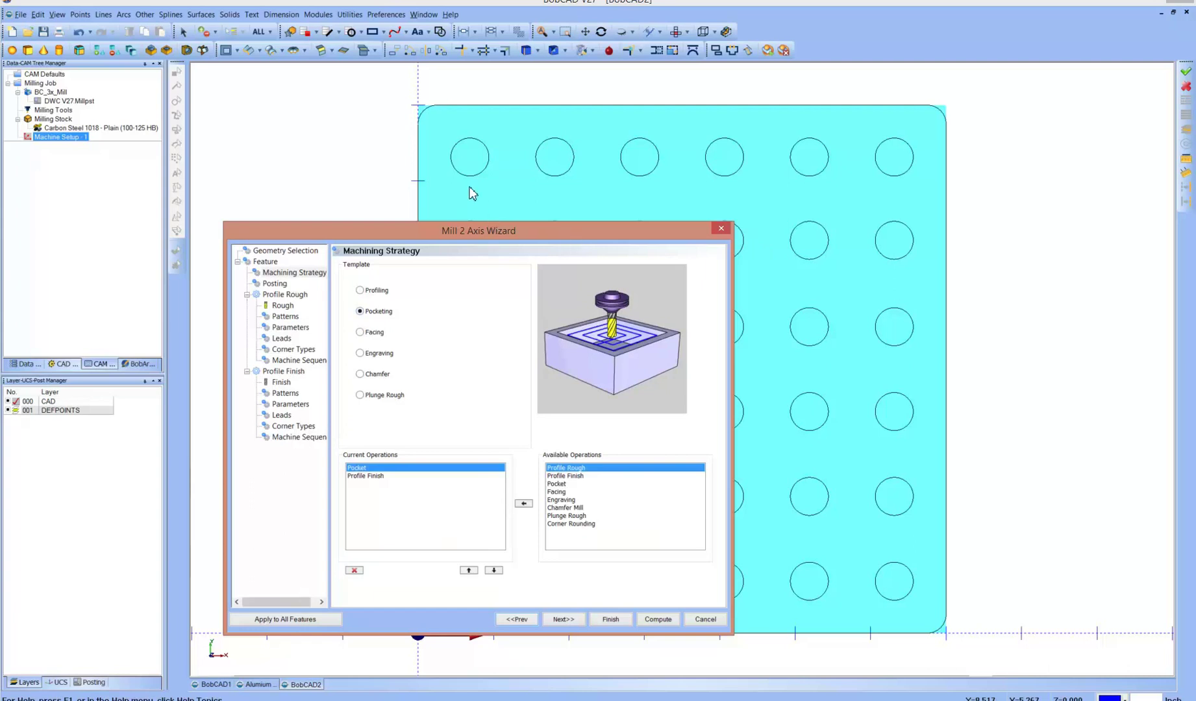
key("Up")
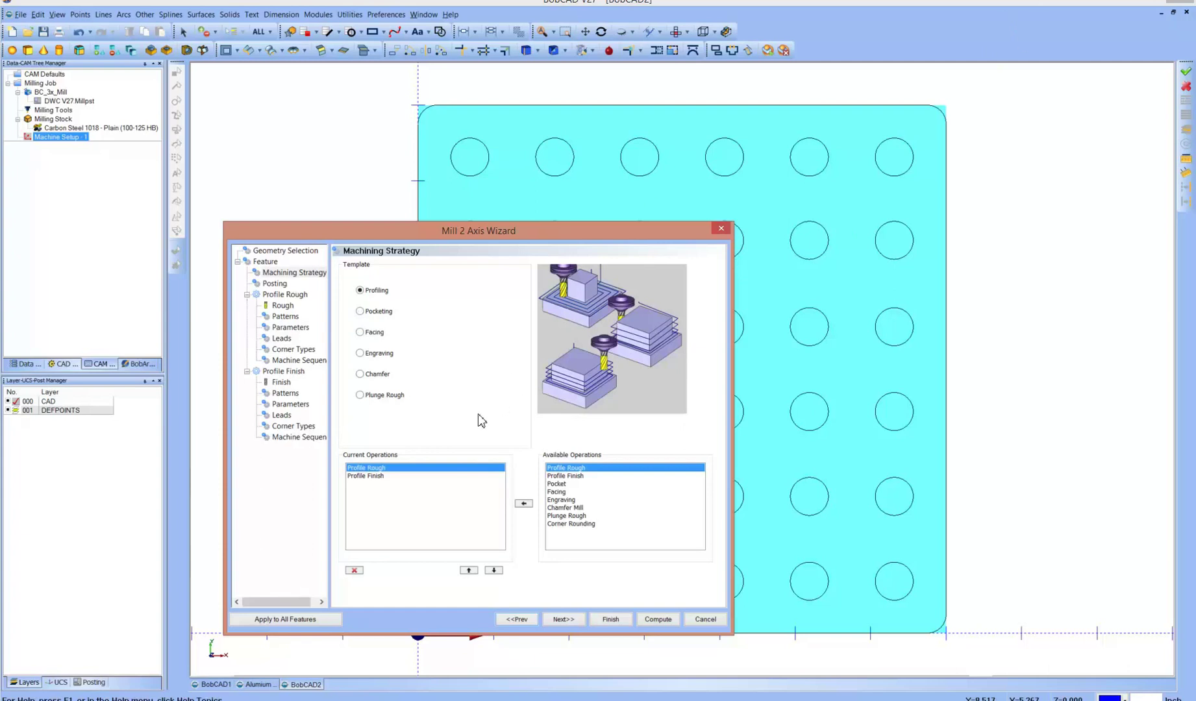
key("Down")
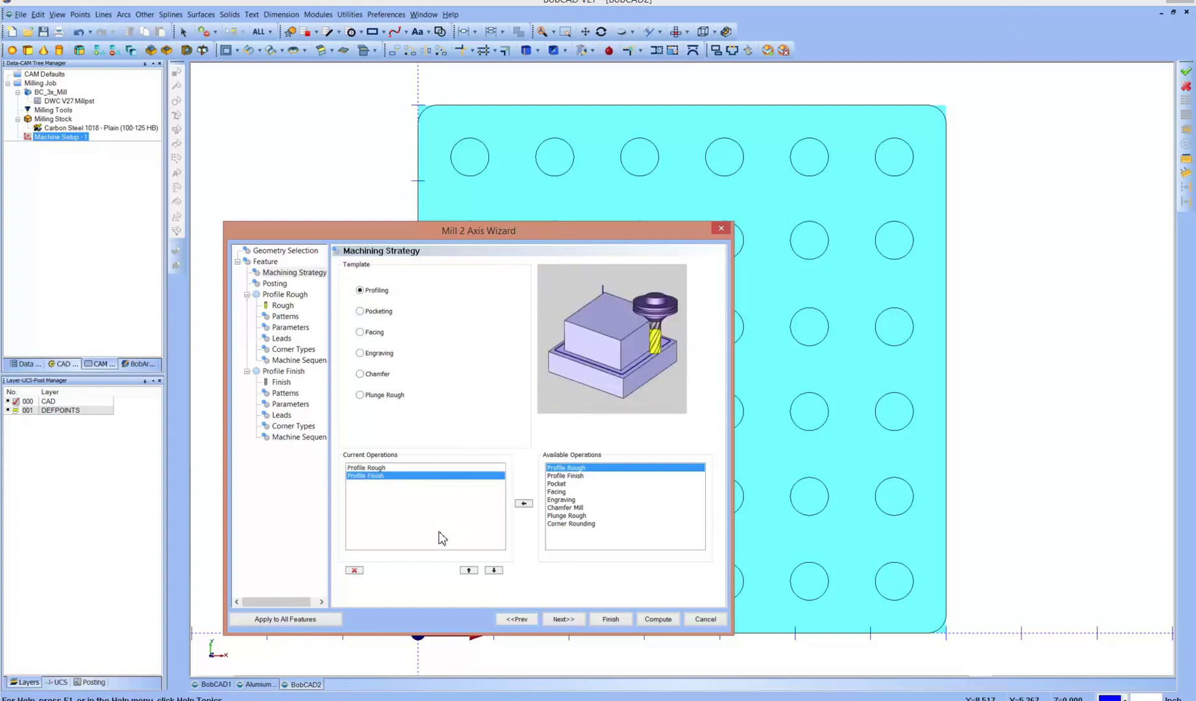
key("Delete")
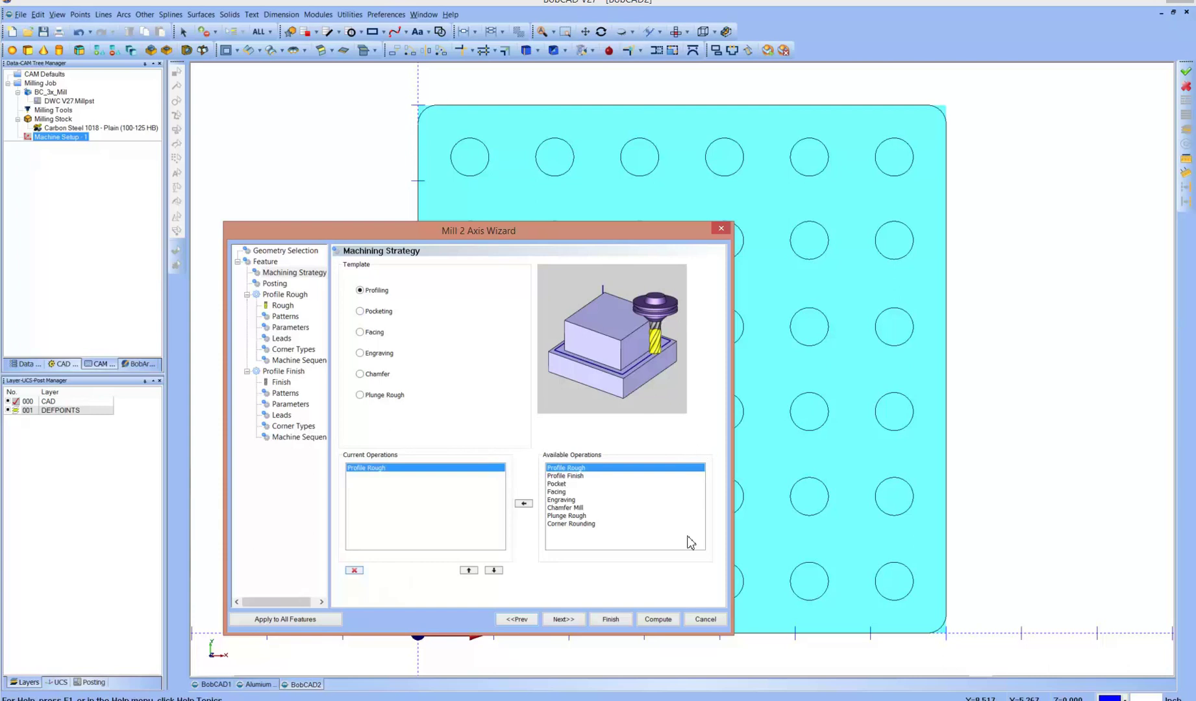
Continue to the Profile Rough tool settings and set a 0.250 tool diameter with system feeds off and a spindle RPM of 15.
key("Return")
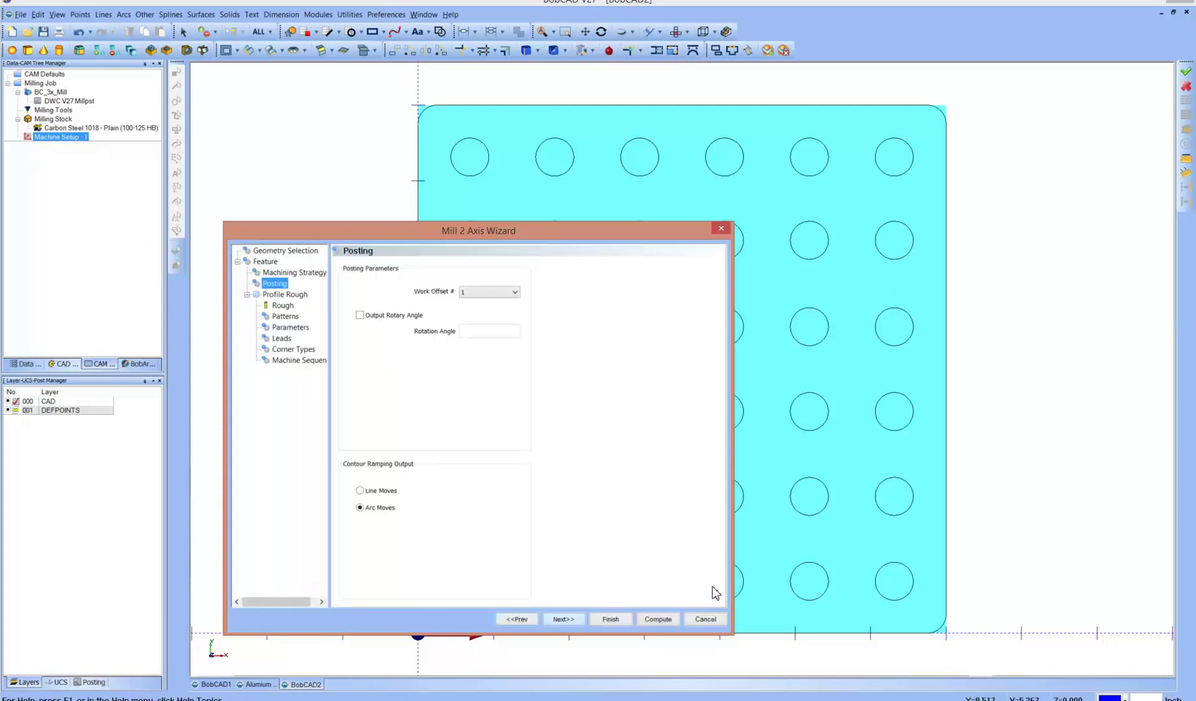
key("Return")
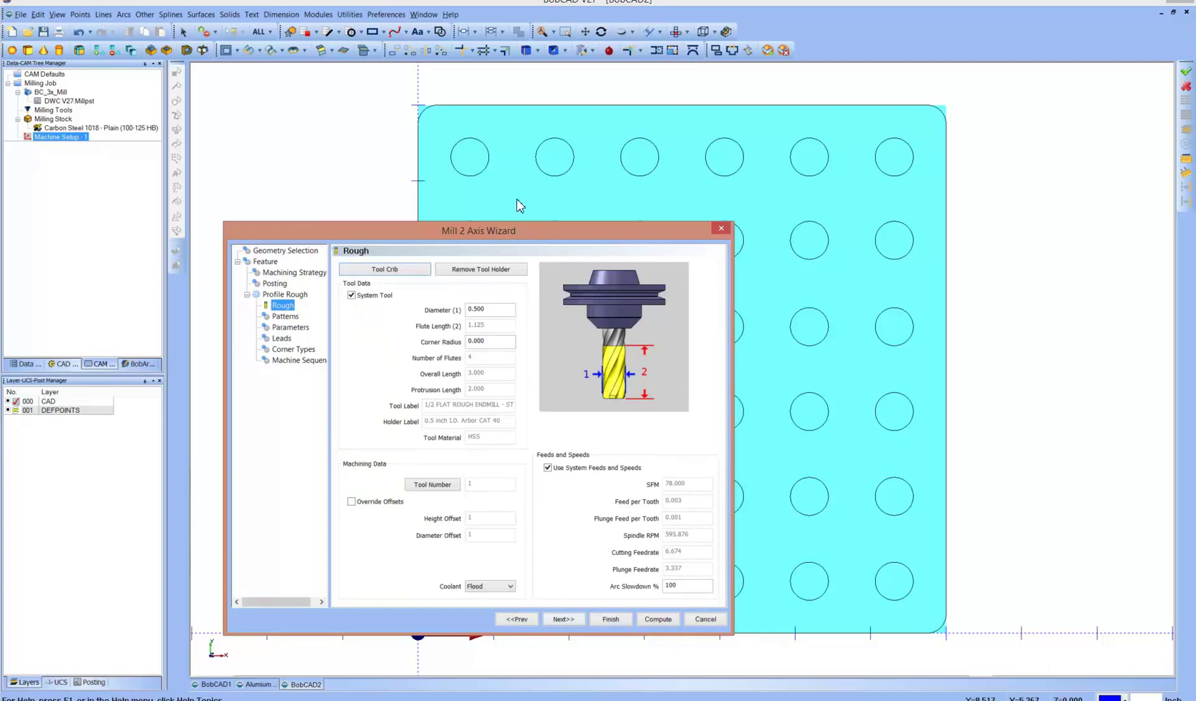
key("Tab")
type(".")
key("Return")
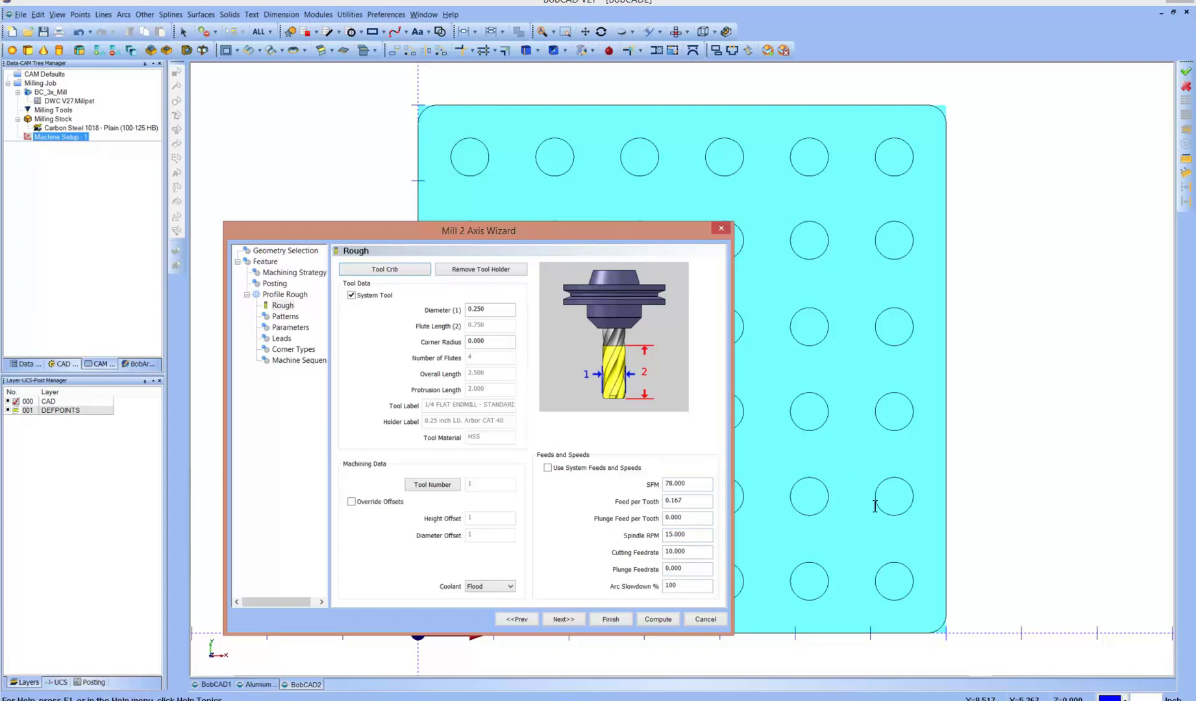
Enter the Profile Rough cutting and plunge feedrates and continue to the pattern settings.
key("Tab")
type("2")
key("Tab")
type("1")
key("Return")
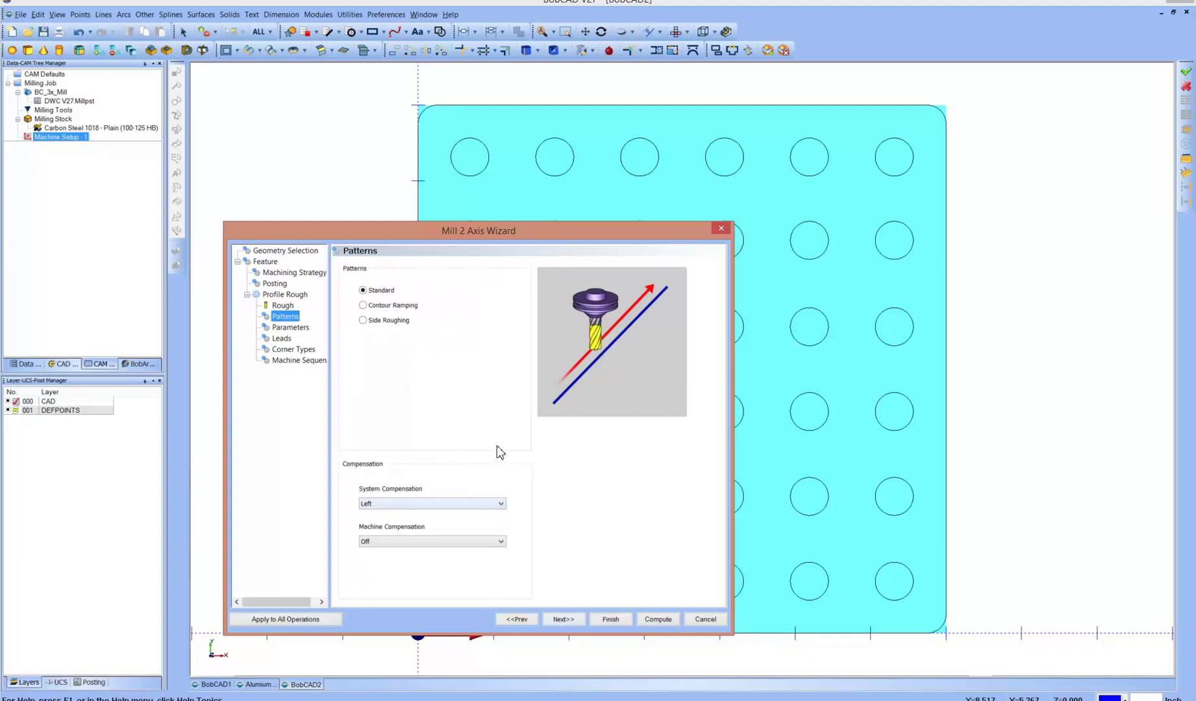
Try the Right and Off options for system compensation and set it back to Left.
key("alt+Down")
key("Down")
key("Return")
key("alt+Down")
key("Up")
key("Up")
key("Return")
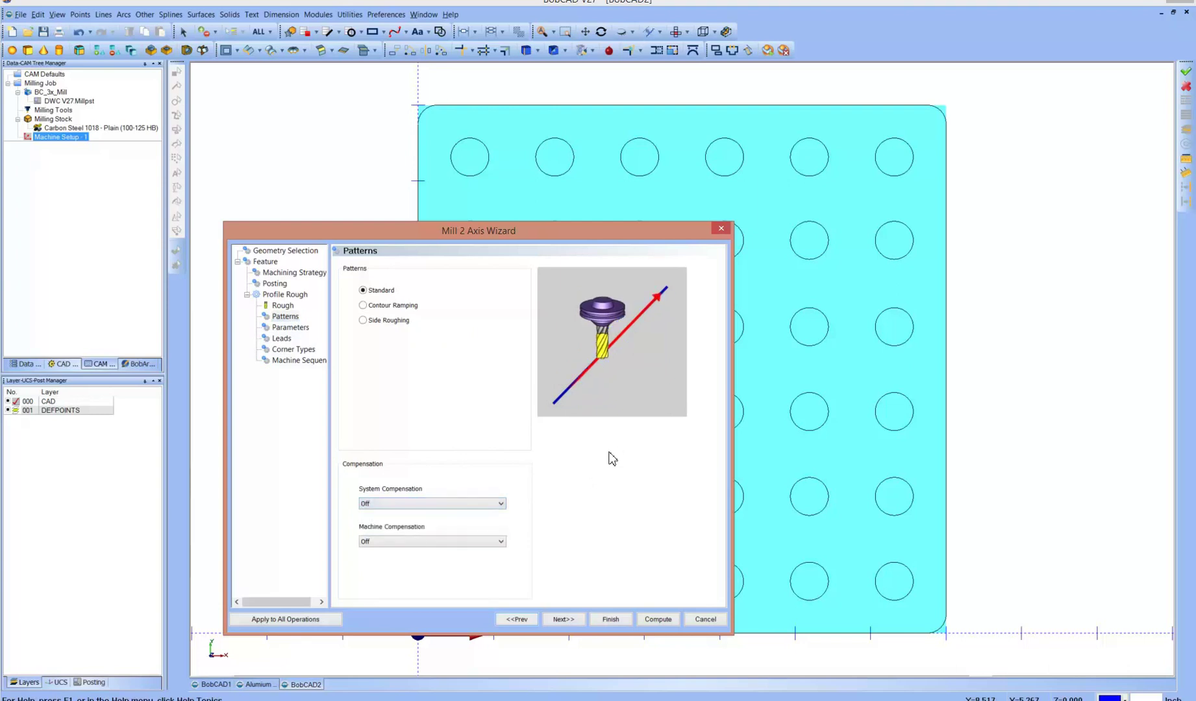
key("alt+Down")
key("Down")
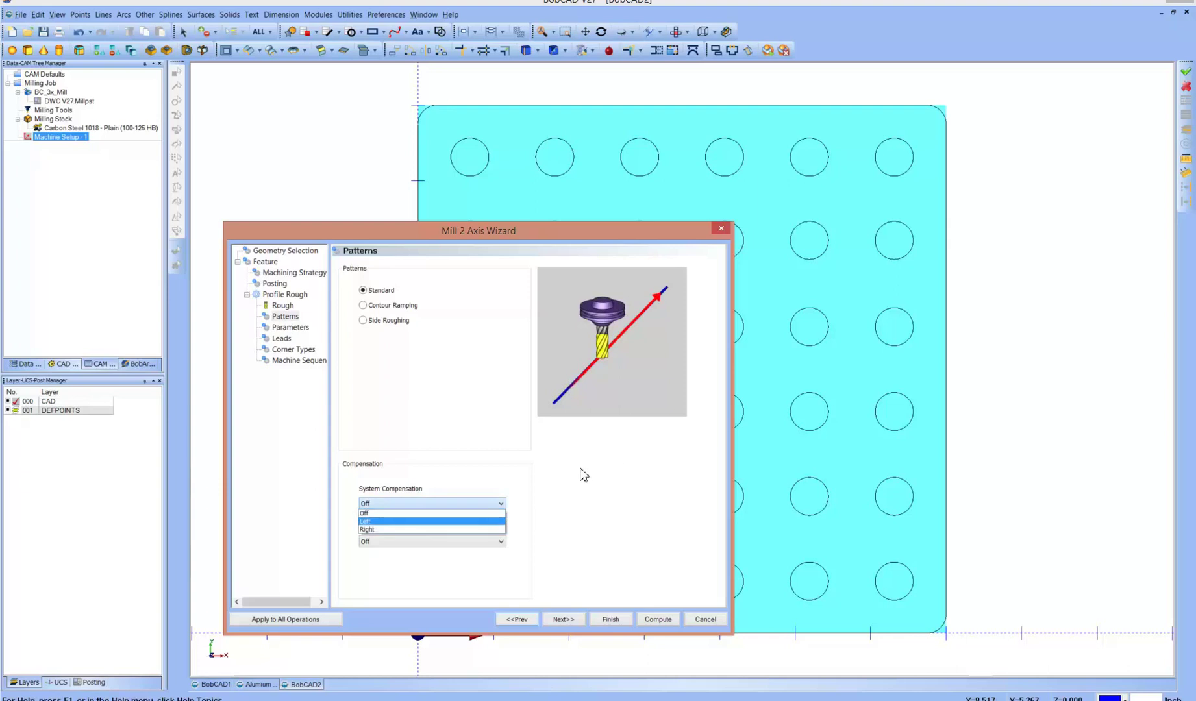
key("Return")
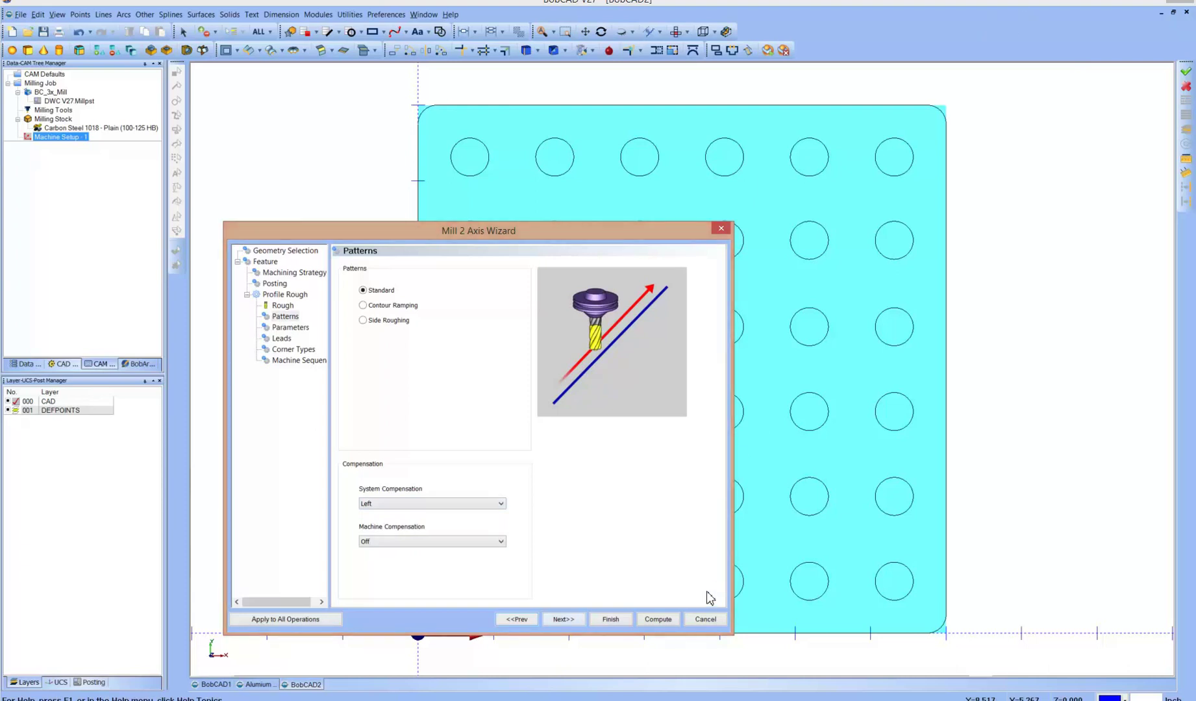
Continue to the Profile Rough parameters and set the side allowance to 0.
key("Return")
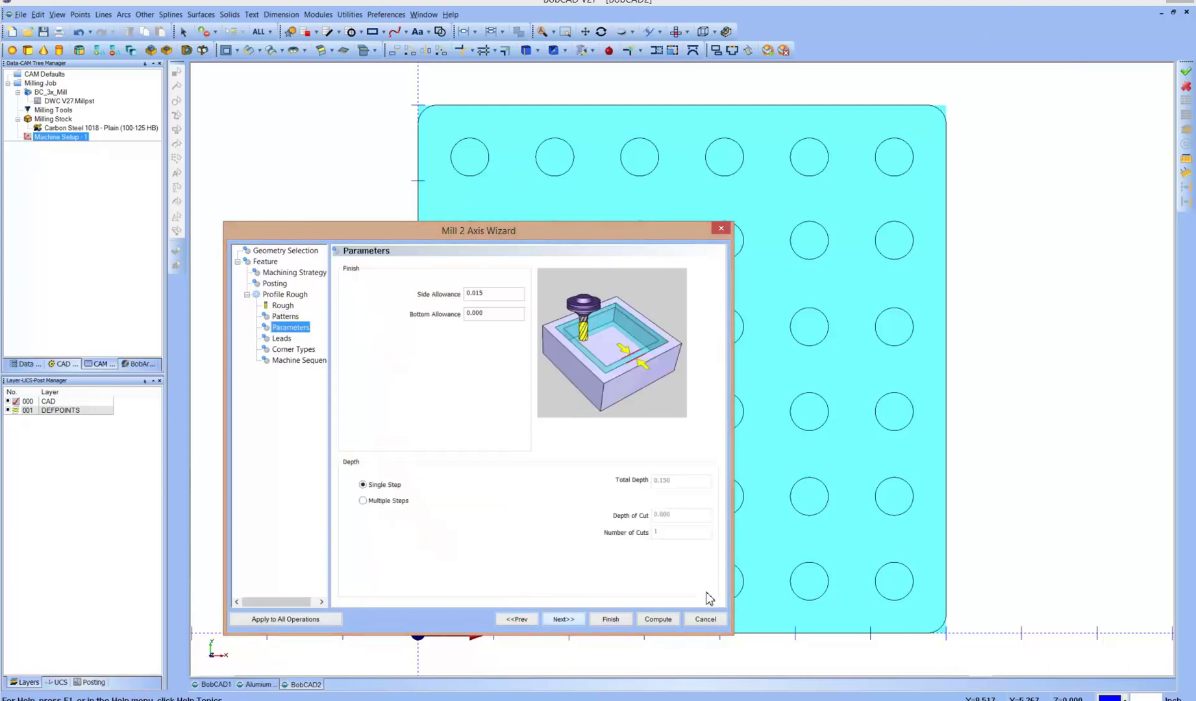
key("Tab")
key("Tab")
type("0")
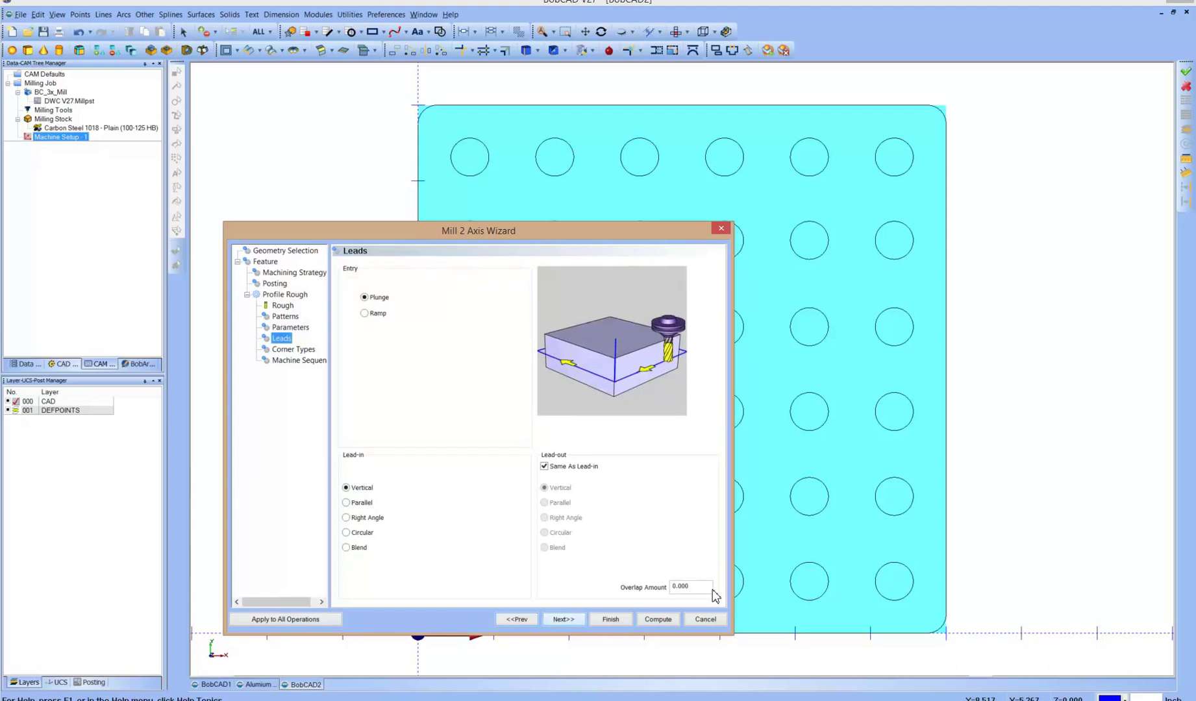
Continue to the corner types and look through the external corner options, ending on Sharp.
key("Return")
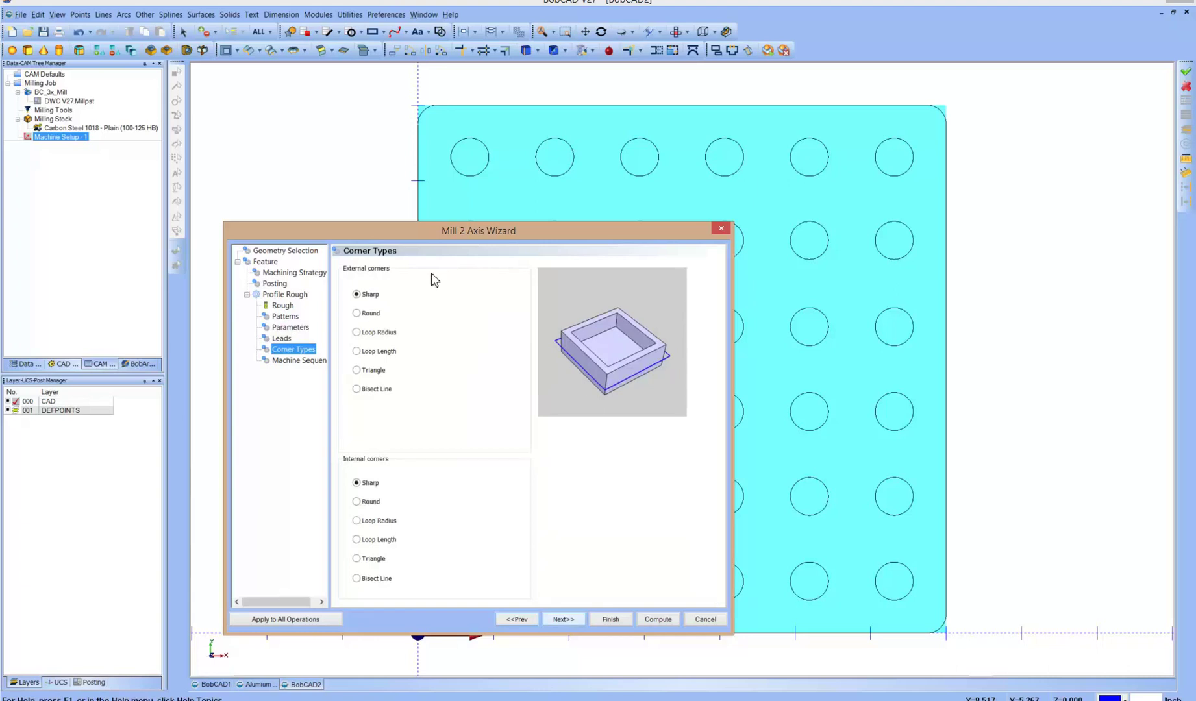
key("Tab")
key("Down")
key("Down")
key("Down")
key("Up")
key("Up")
key("Up")
Continue to the machine sequence settings and compute the toolpath of the hole profiling feature.
key("Return")
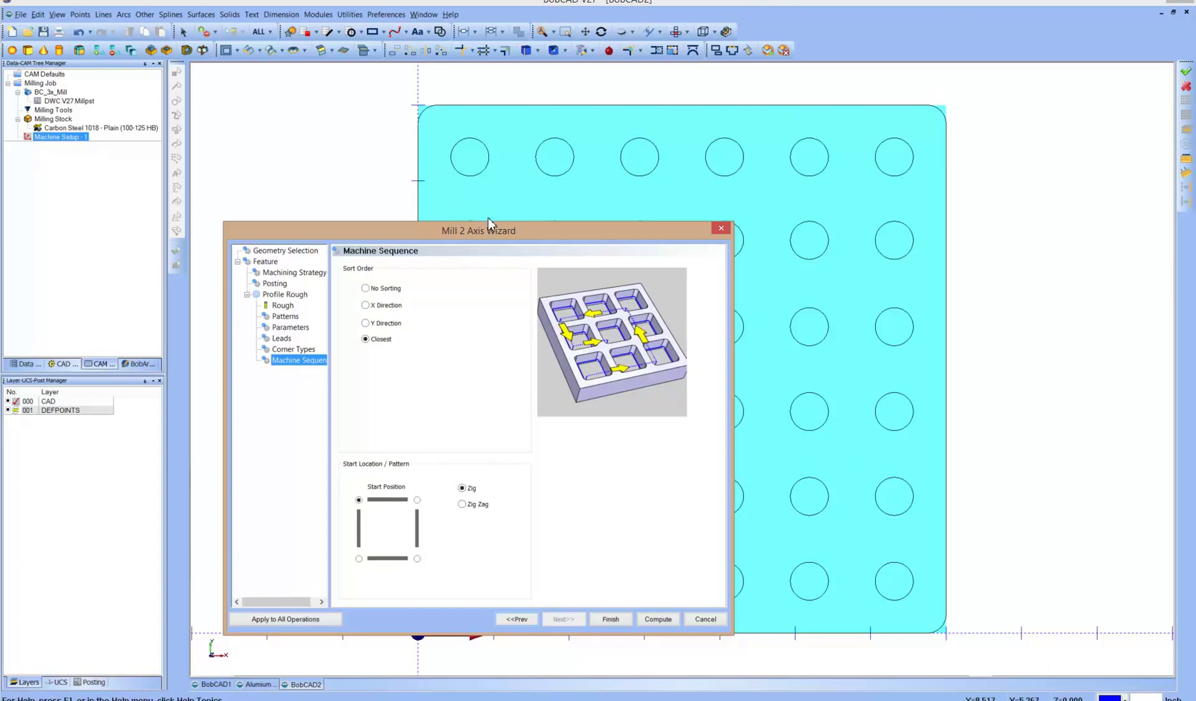
left_click(581, 444)
left_click(657, 620)
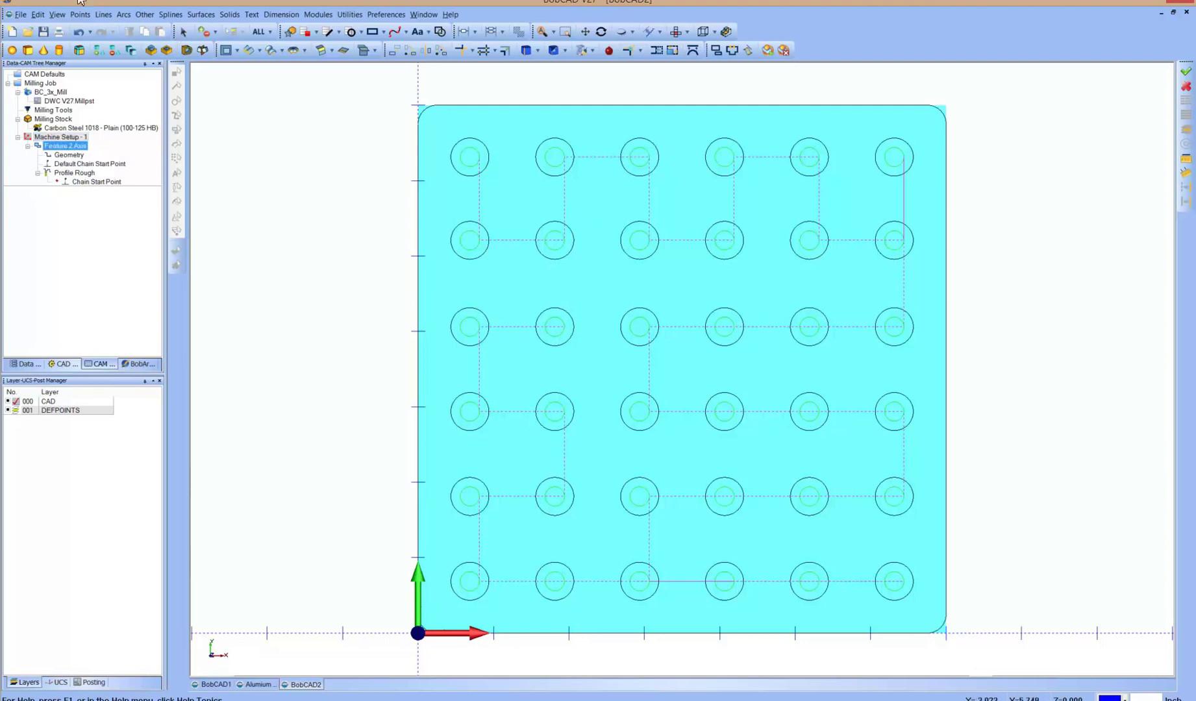
Edit the hole profiling feature to use Right system compensation and recompute its toolpath.
right_click(62, 146)
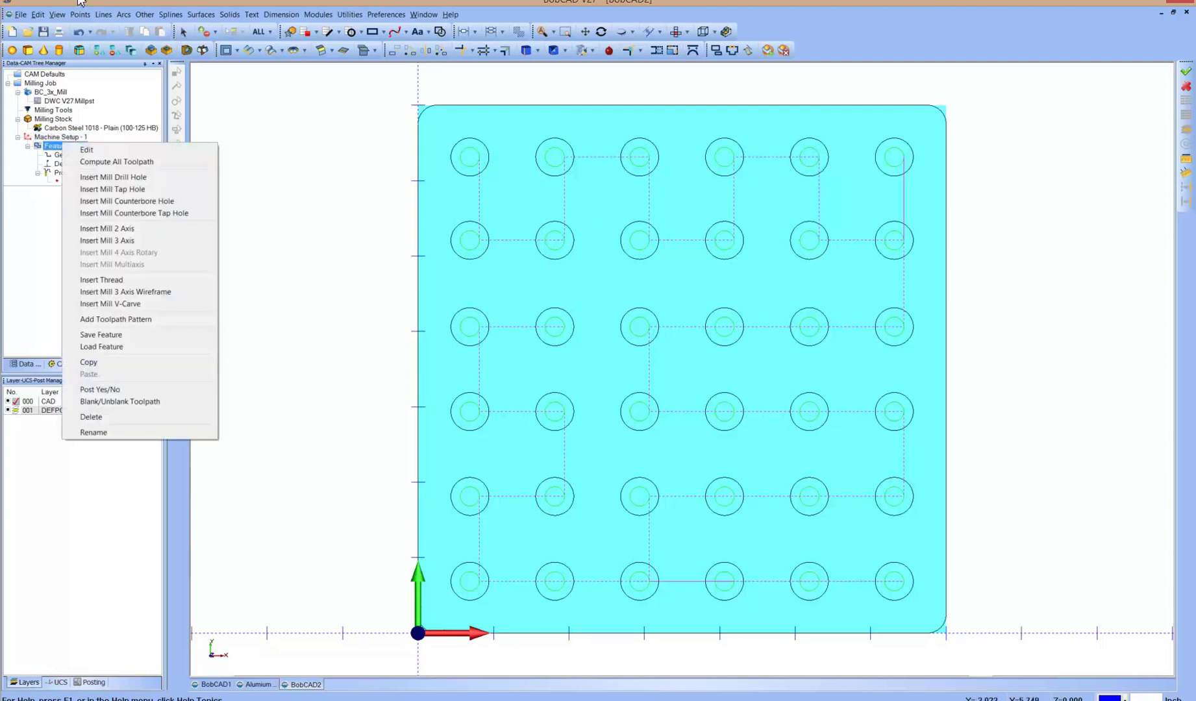
key("Down")
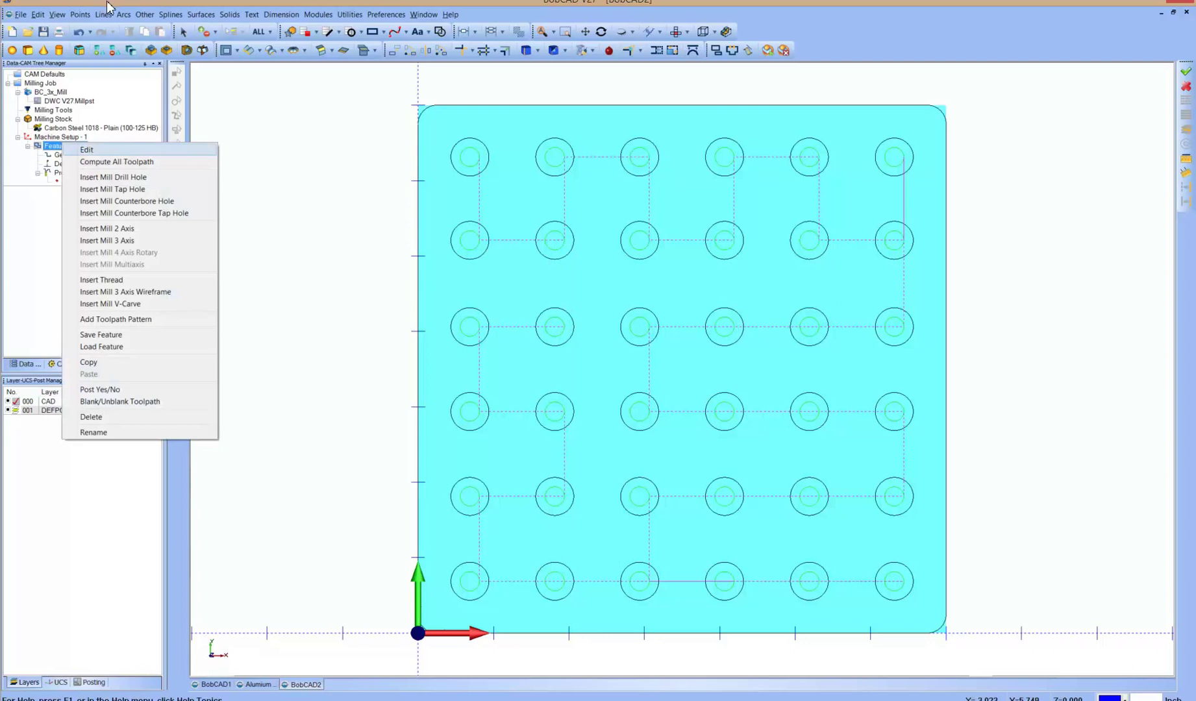
key("Return")
left_click(285, 305)
left_click(501, 504)
left_click(471, 529)
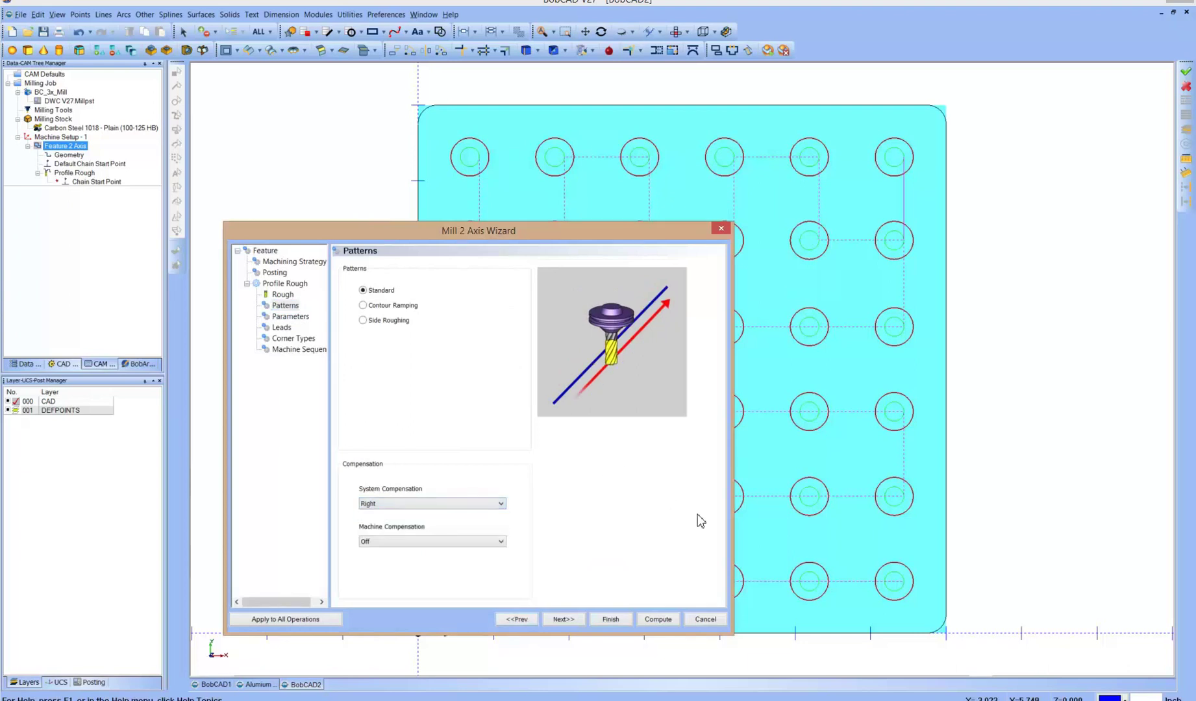
left_click(657, 619)
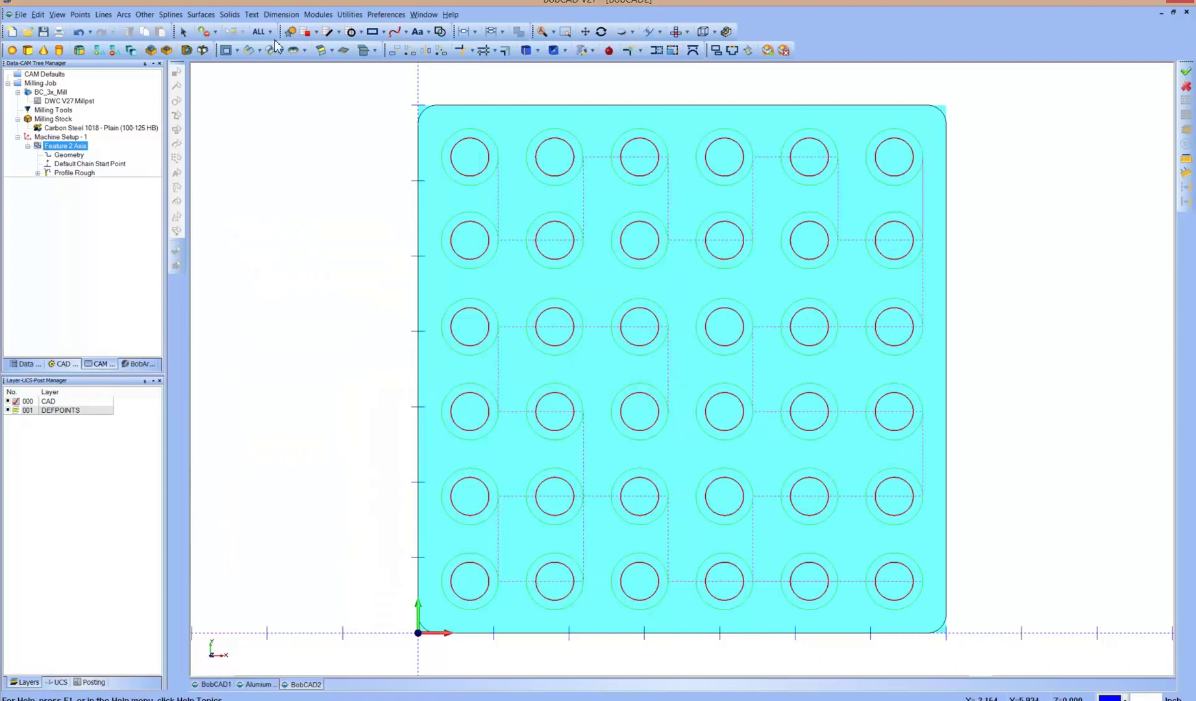
Edit the hole profiling feature to use Left system compensation and recompute its toolpath.
right_click(65, 145)
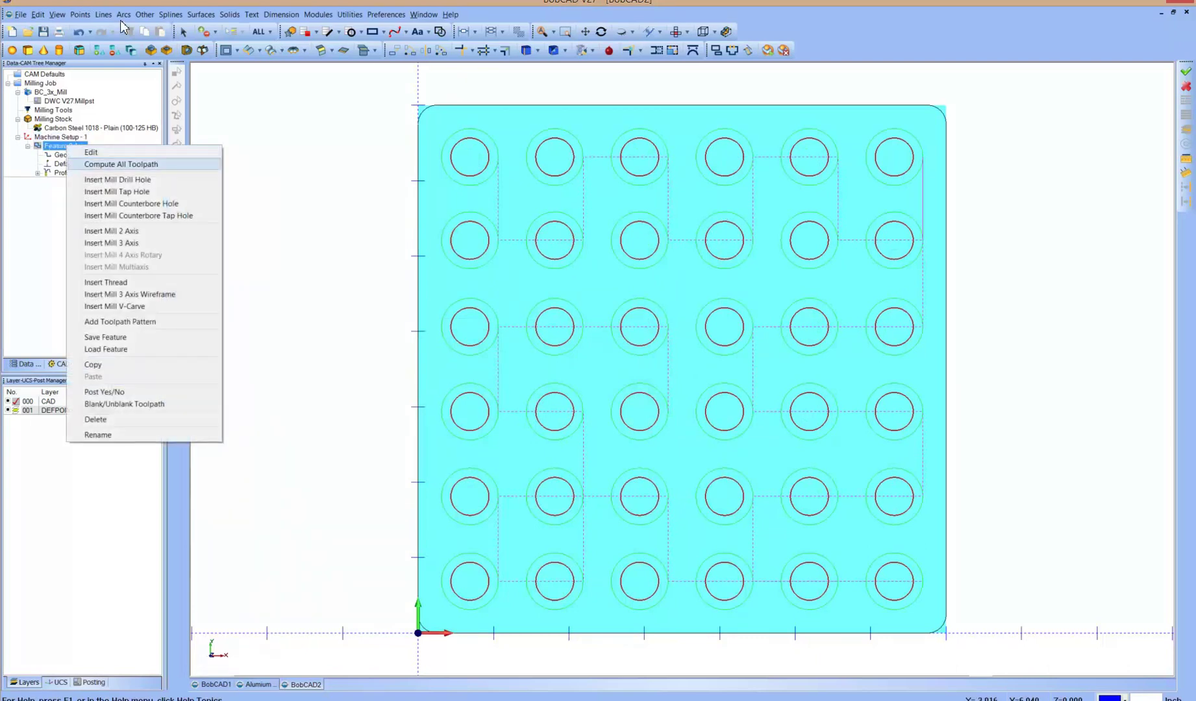
left_click(91, 152)
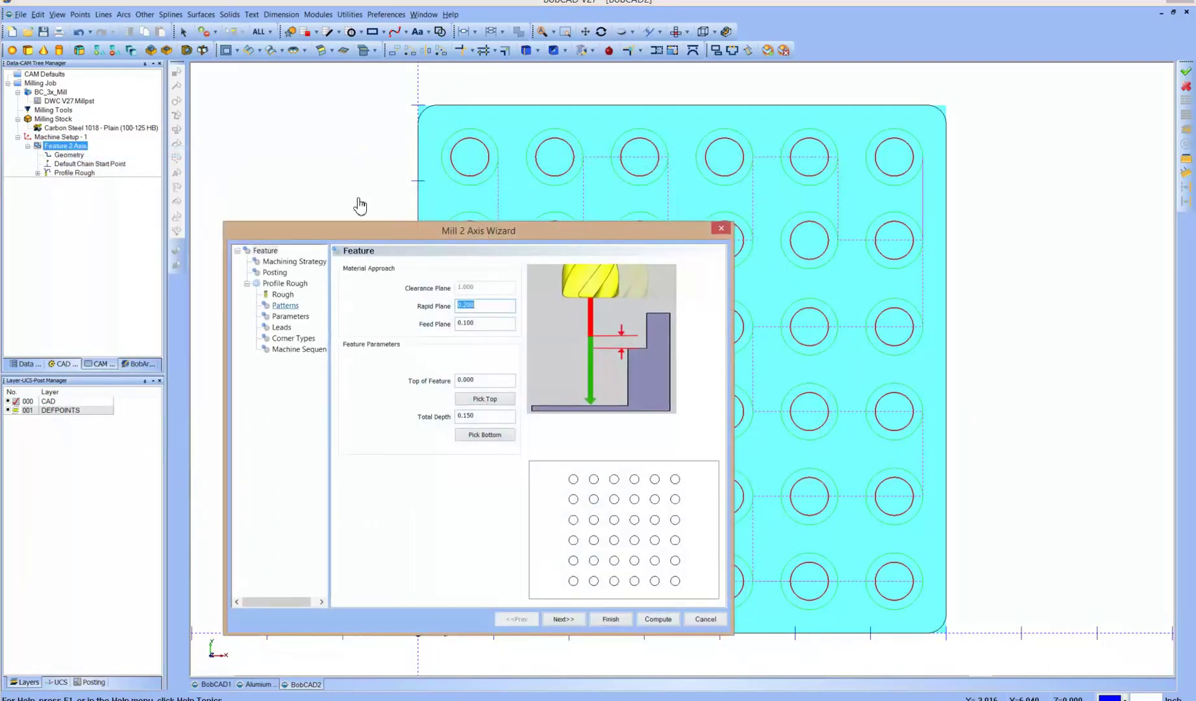
left_click(285, 305)
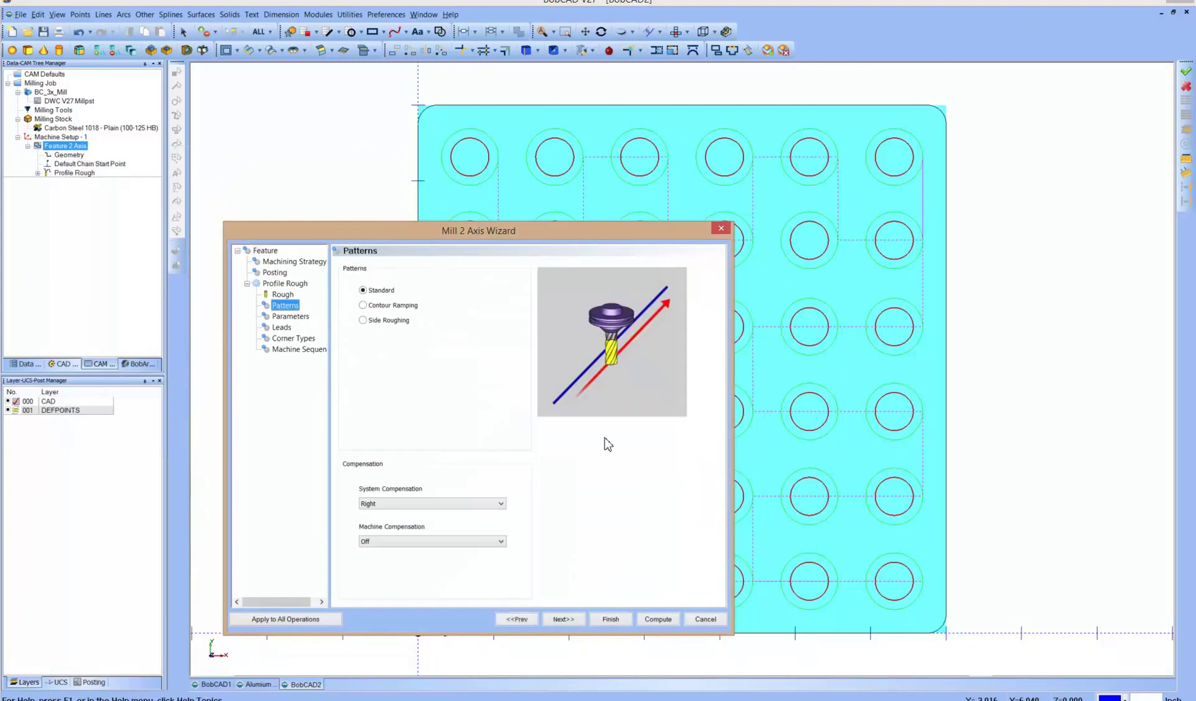
left_click(448, 504)
left_click(422, 521)
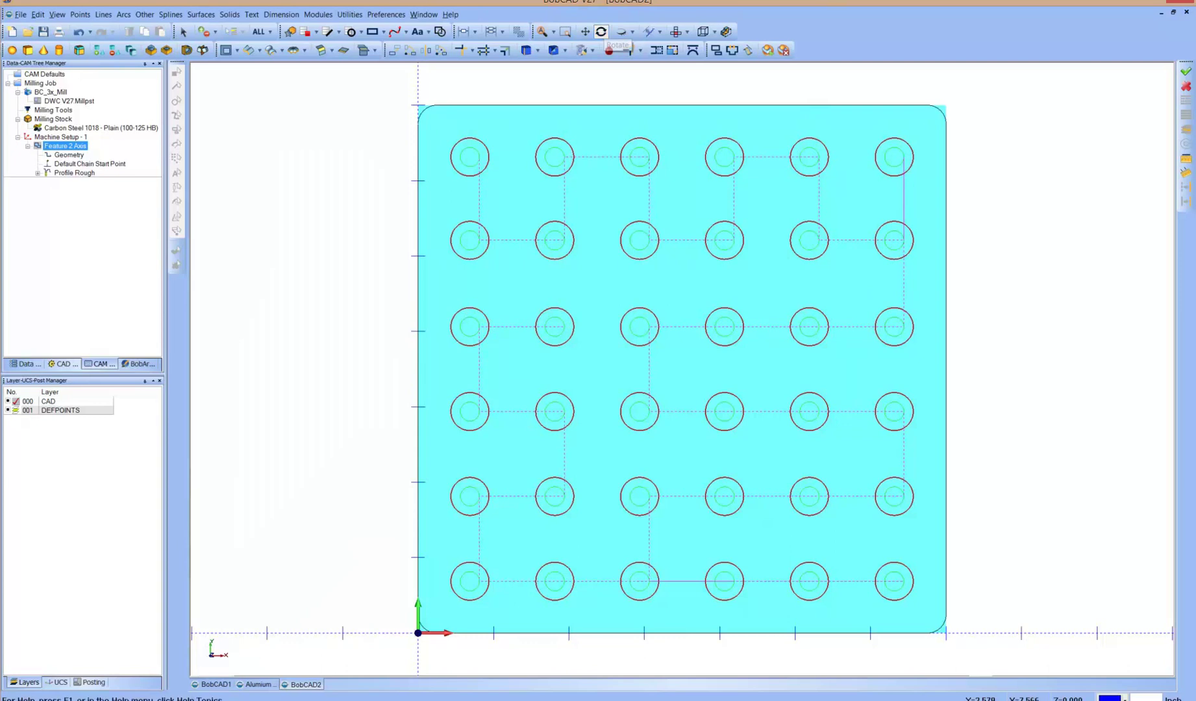
left_click_drag(681, 351, 605, 195)
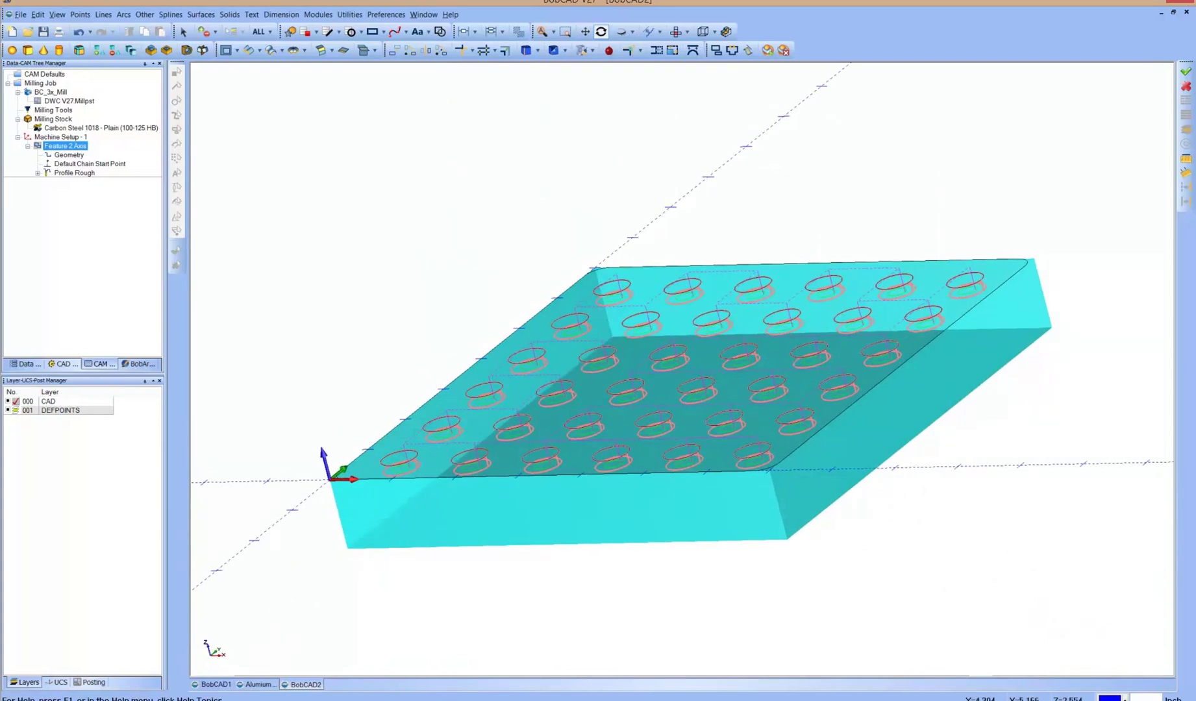
left_click(677, 32)
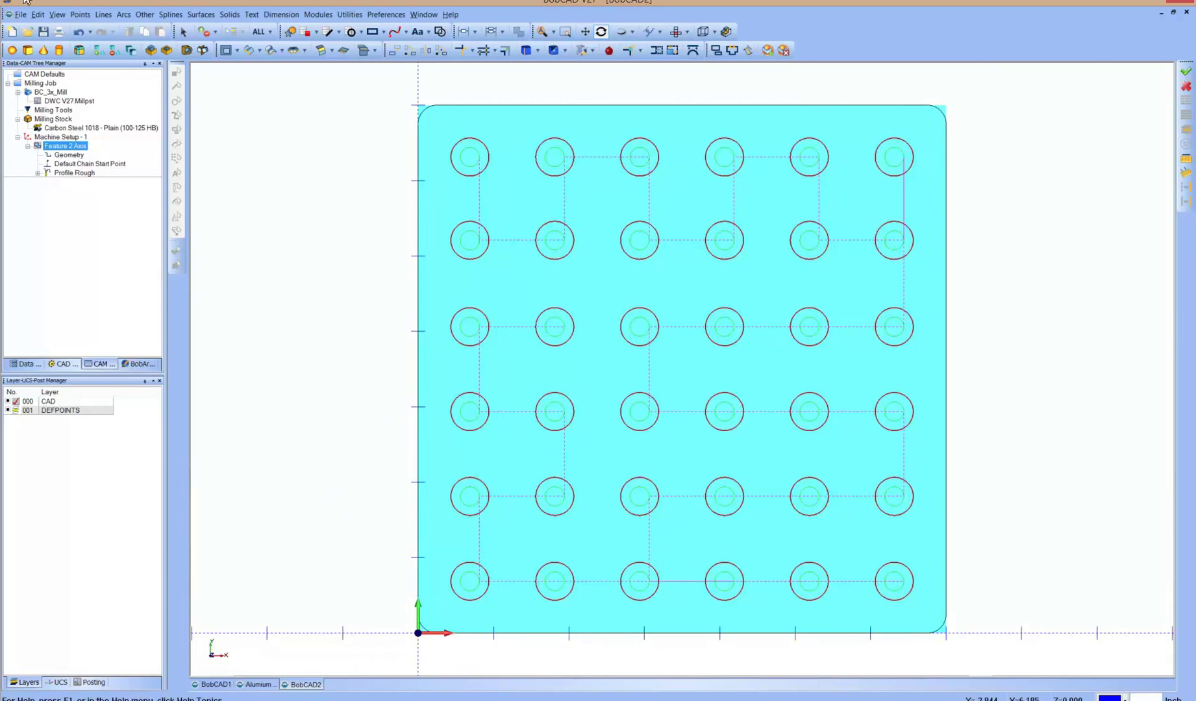
Insert a second Mill 2 Axis feature from the existing 2-axis feature in Machine Setup - 1.
right_click(61, 137)
left_click(65, 146)
right_click(60, 137)
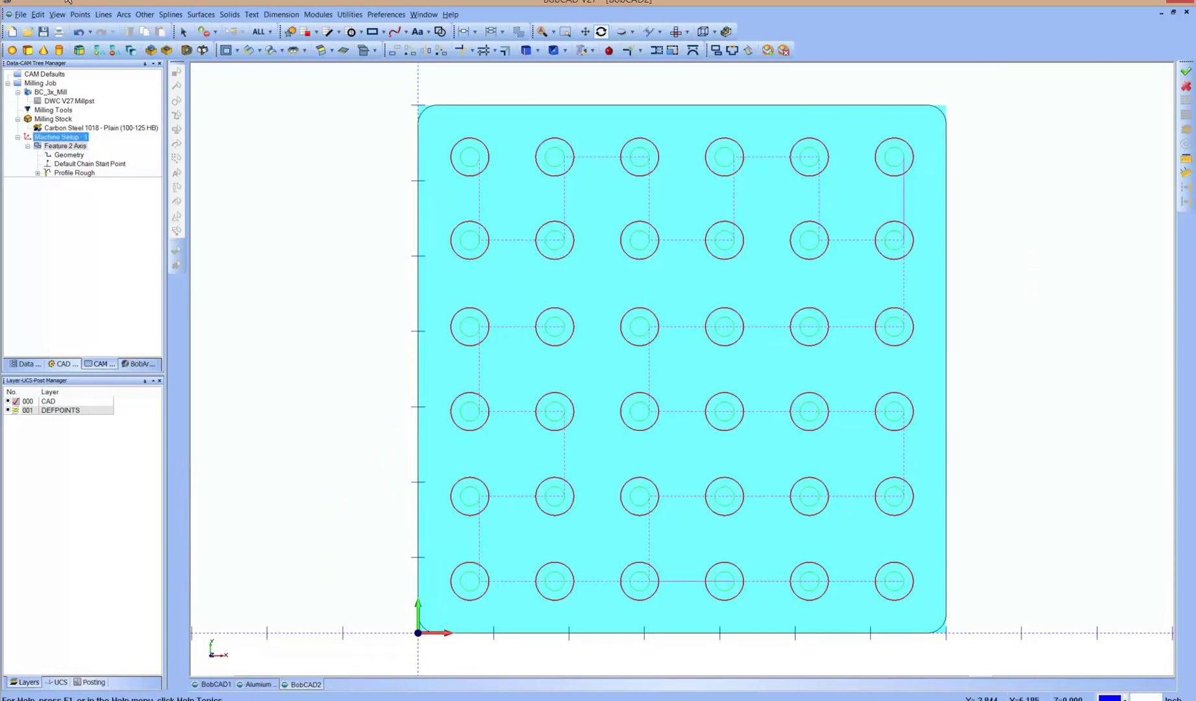
left_click(65, 146)
right_click(56, 146)
key("Down")
key("Down")
key("Down")
key("Down")
key("Down")
key("Down")
key("Down")
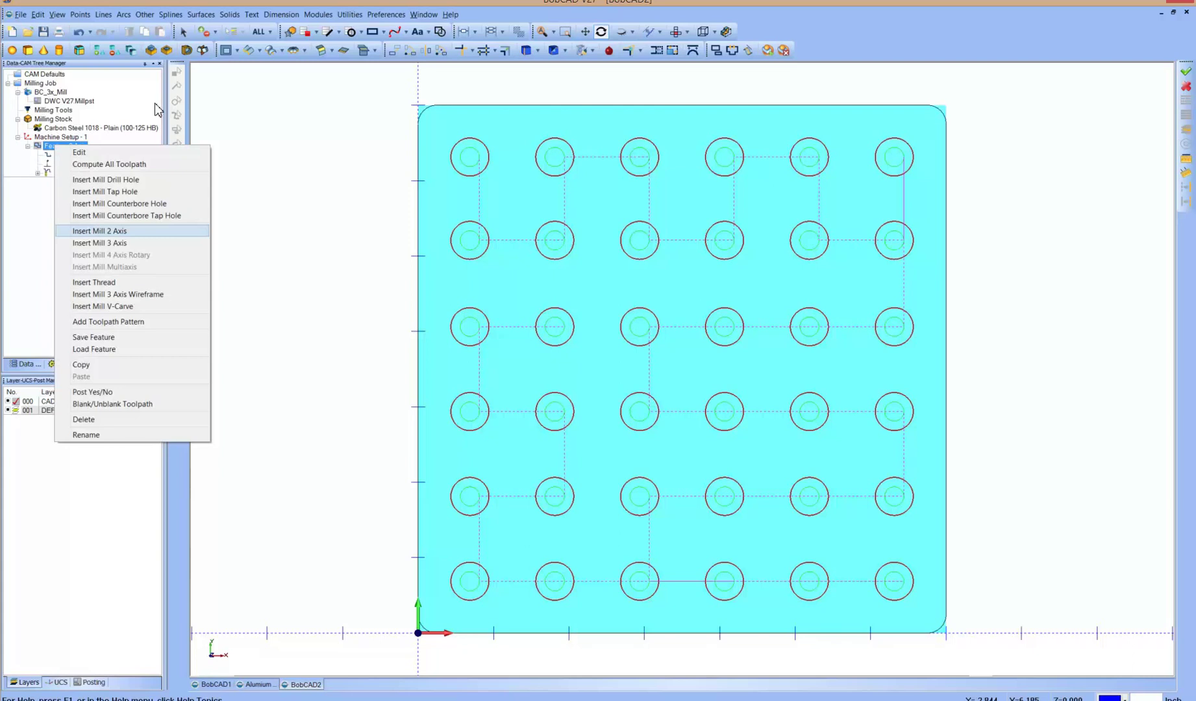
key("Return")
Select the chained outer outline of the plate as the new feature's geometry and confirm it.
left_click(428, 308)
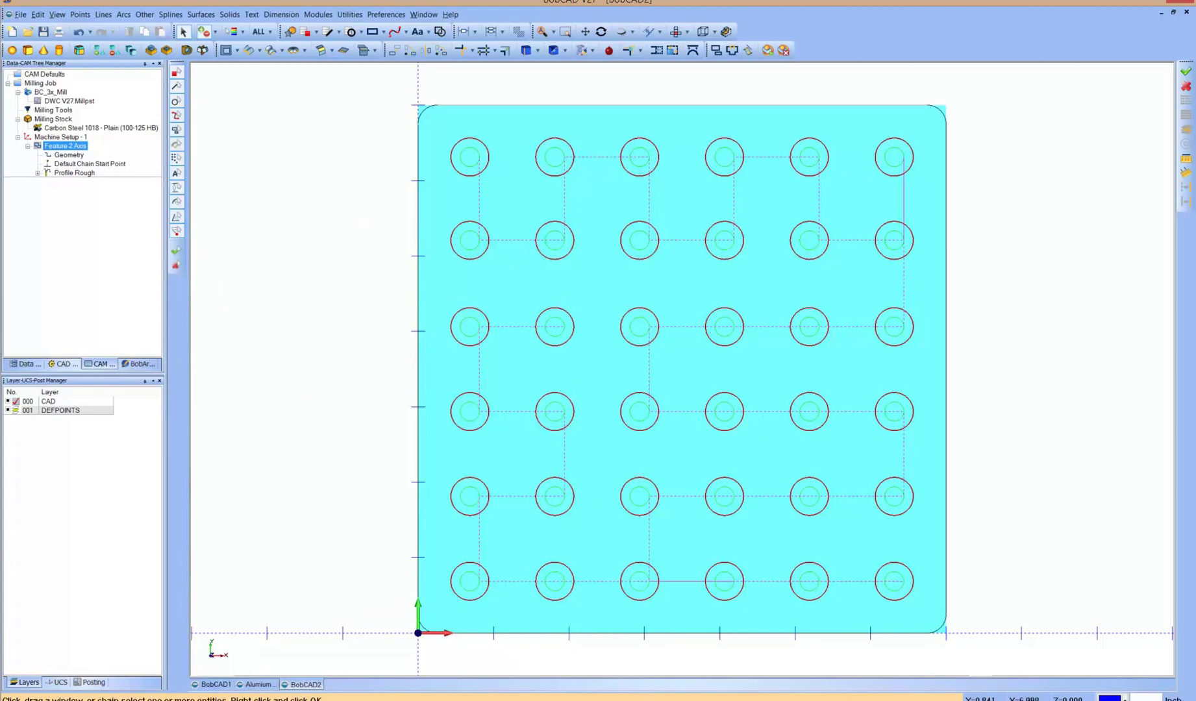
left_click(481, 105, "shift")
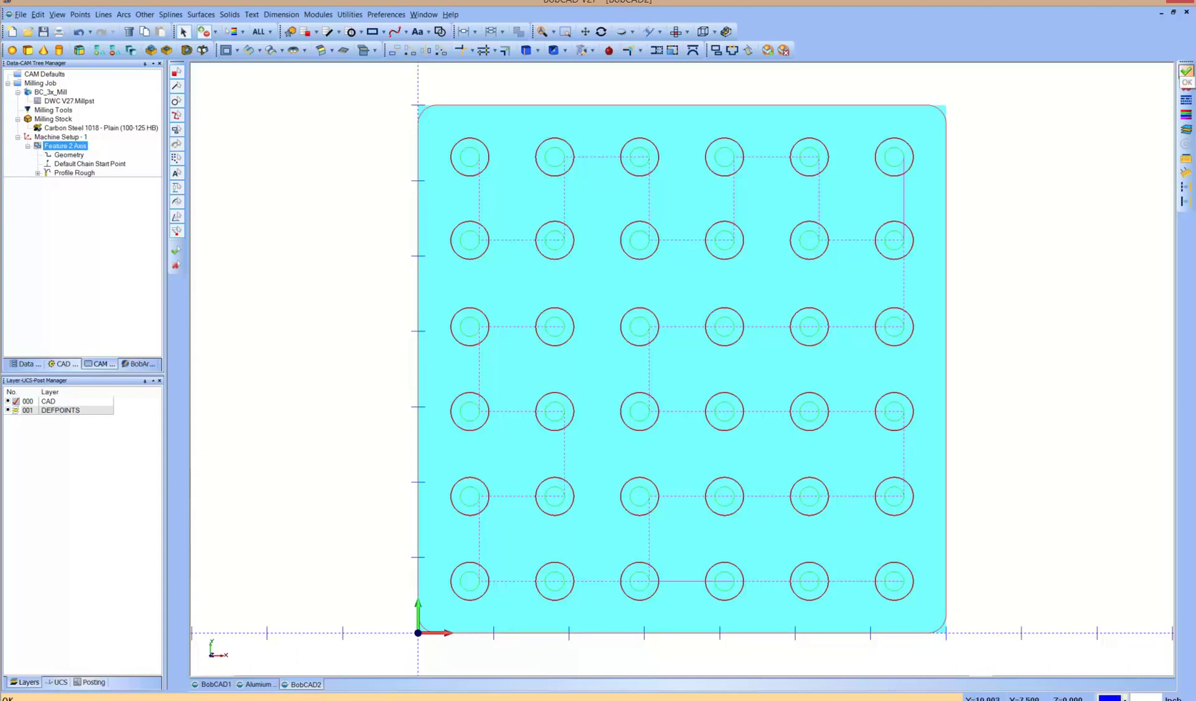
left_click(1187, 70)
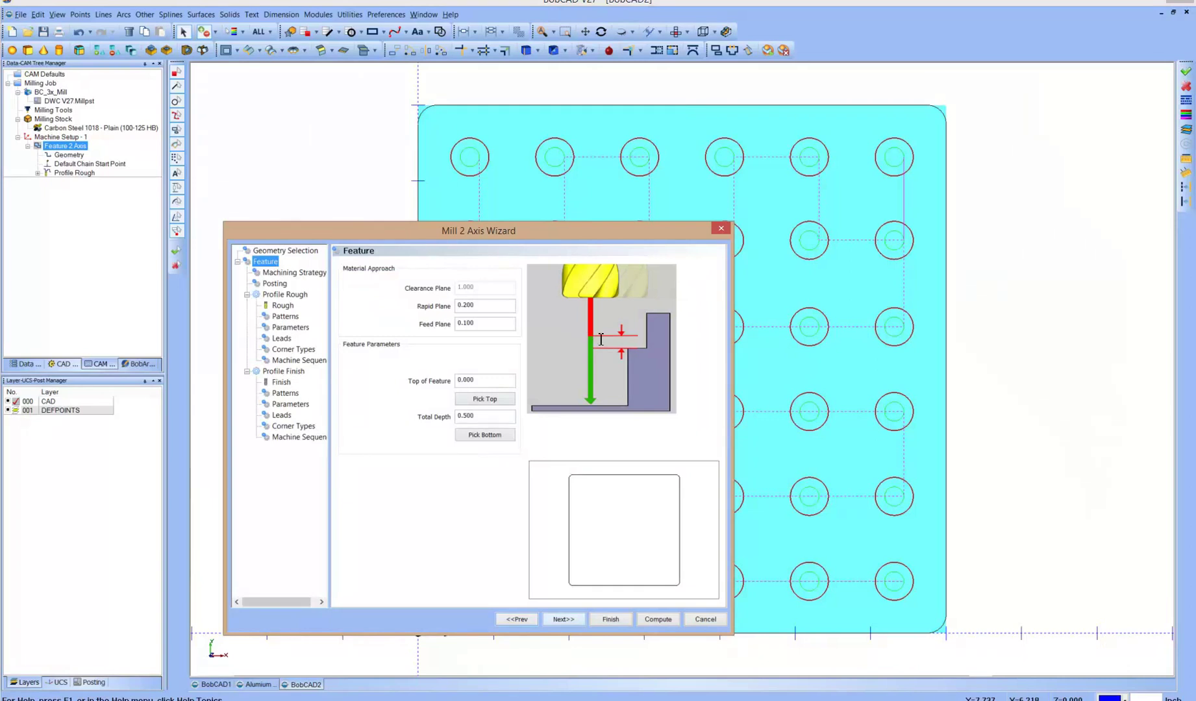
Set the outline feature's total depth to 0.15 inch and continue to the machining strategy.
double_click(471, 417)
type(".")
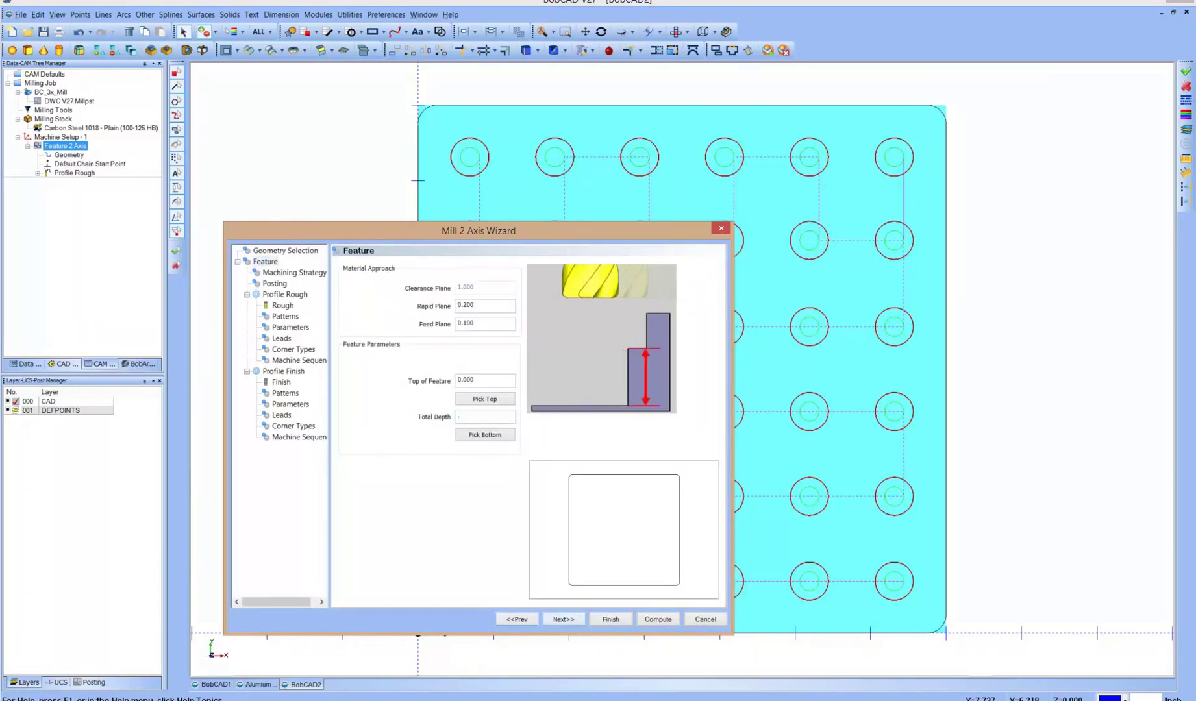
type("15")
key("Return")
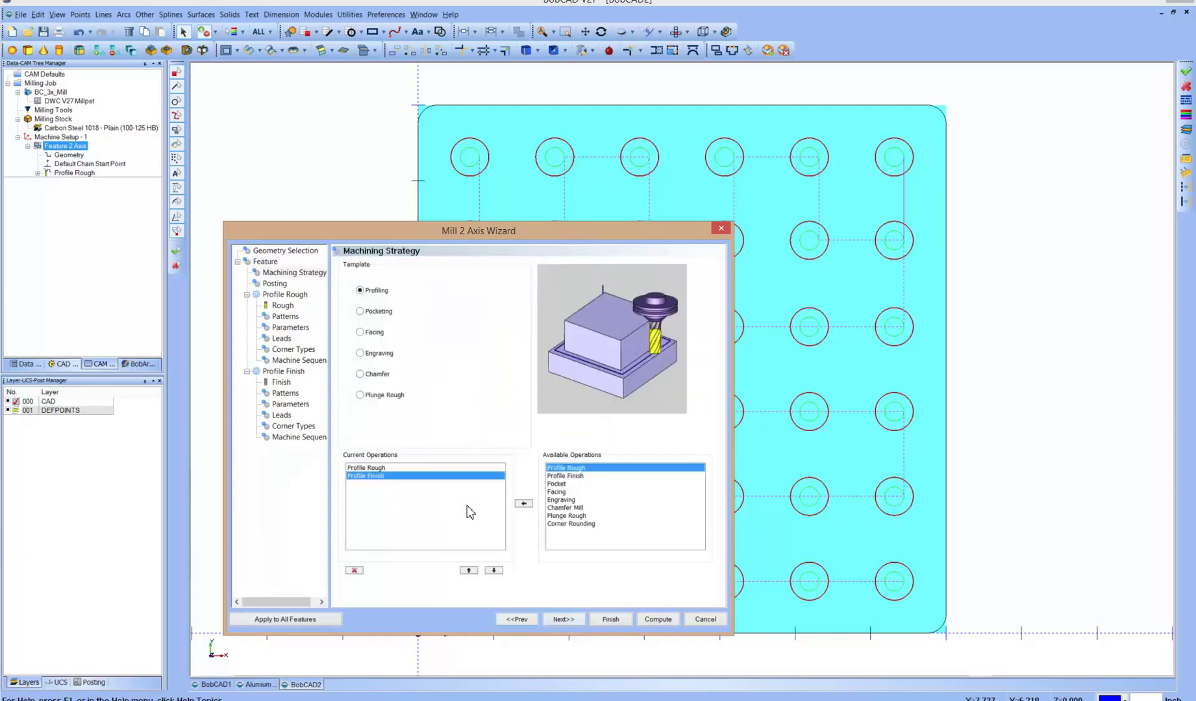
Remove Profile Finish from the outline feature's current operations and continue to the Profile Rough tool settings.
key("Delete")
key("Return")
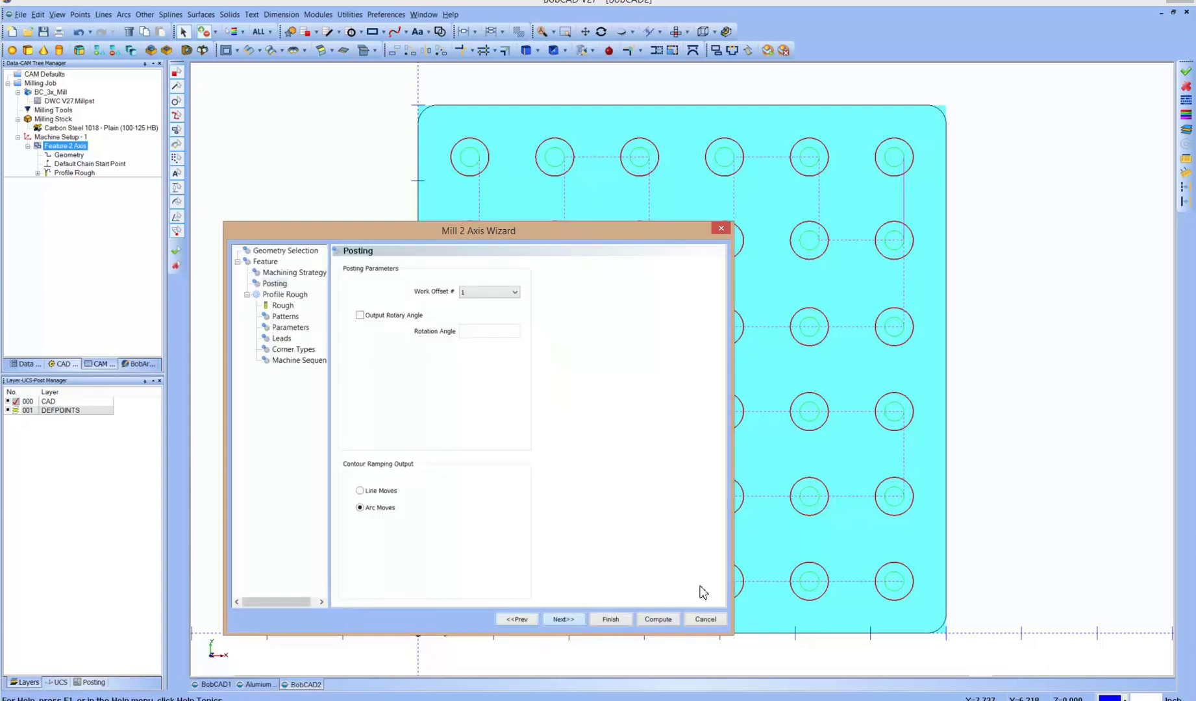
key("Return")
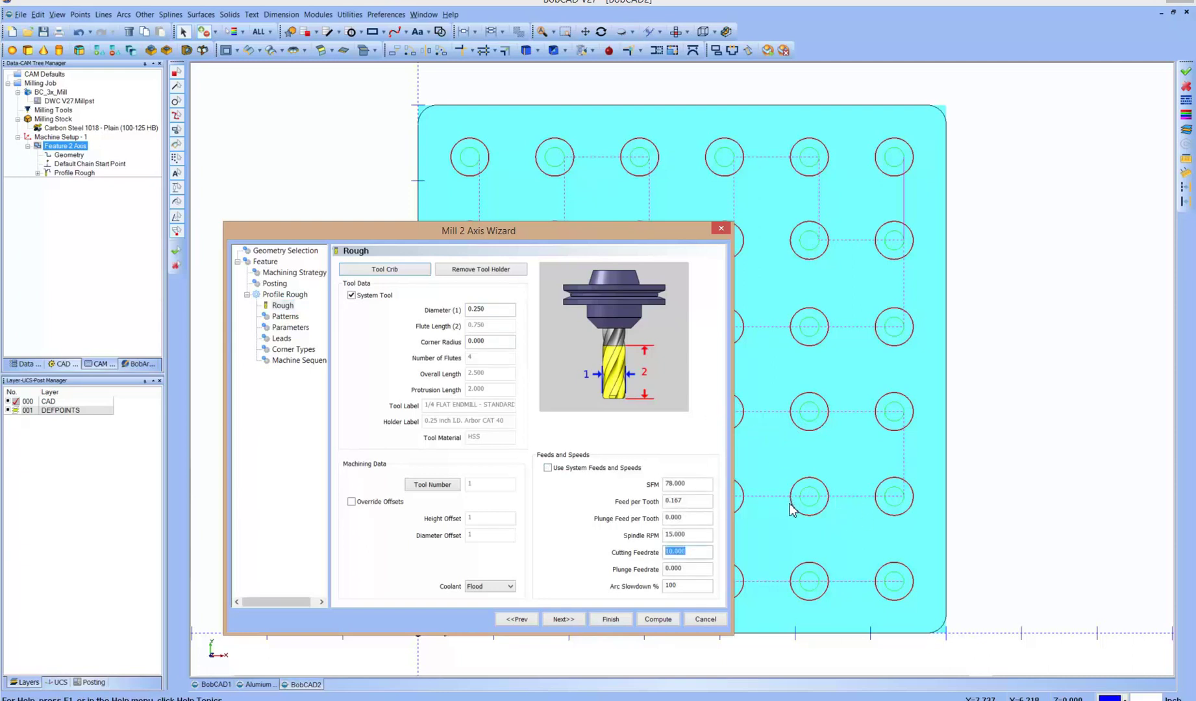
Set the outline feature's cutting feedrate to 240 and plunge feedrate to 15, and continue to the pattern settings.
type("26")
key("BackSpace")
type("4")
type("0")
key("Tab")
type("15")
key("Return")
Set the outline feature's system compensation to Right and its side allowance to 0.
left_click(490, 504)
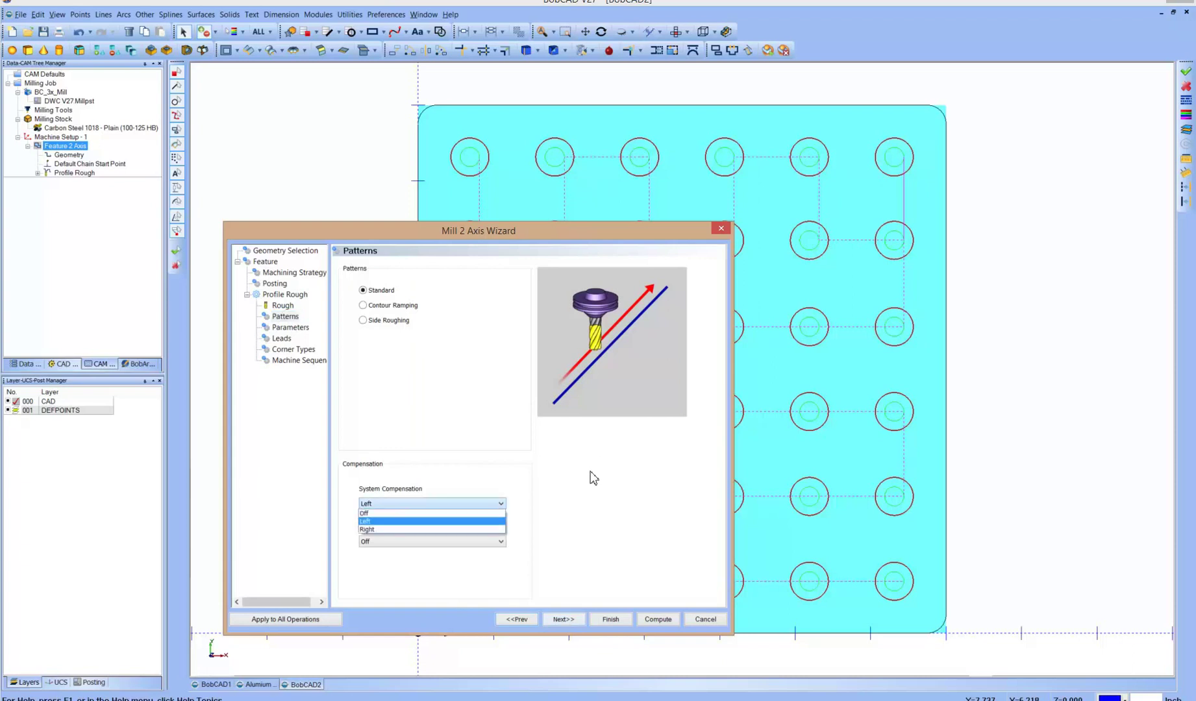
key("Return")
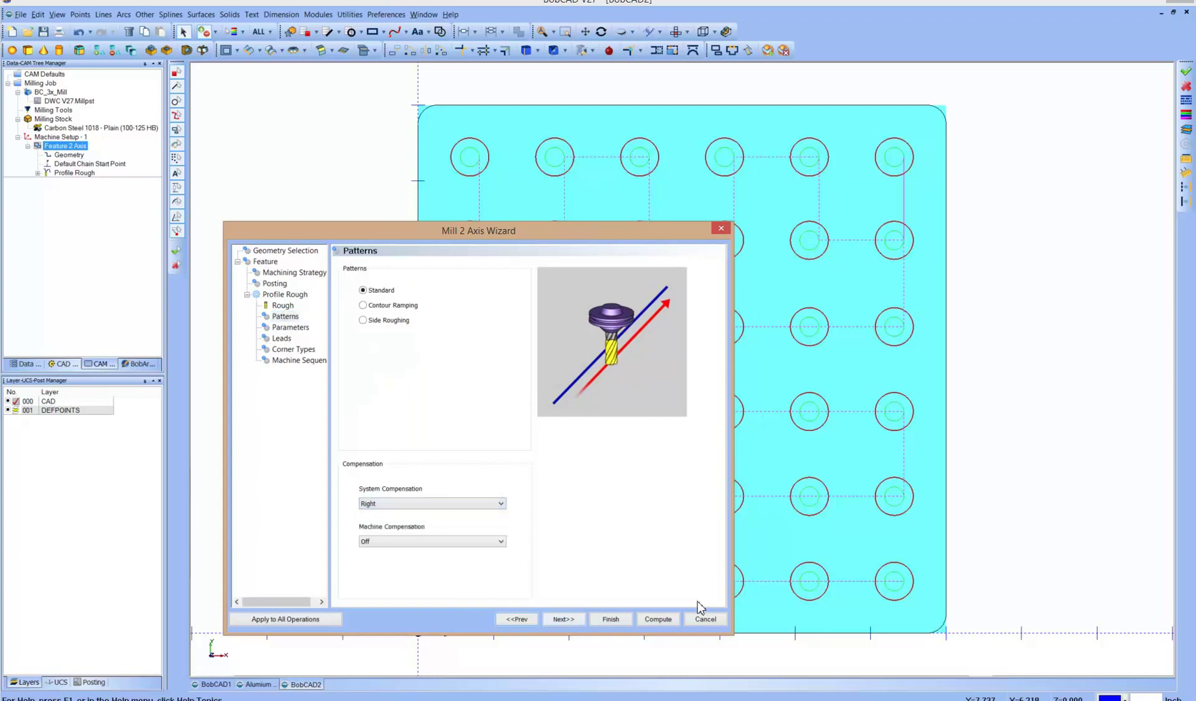
key("Return")
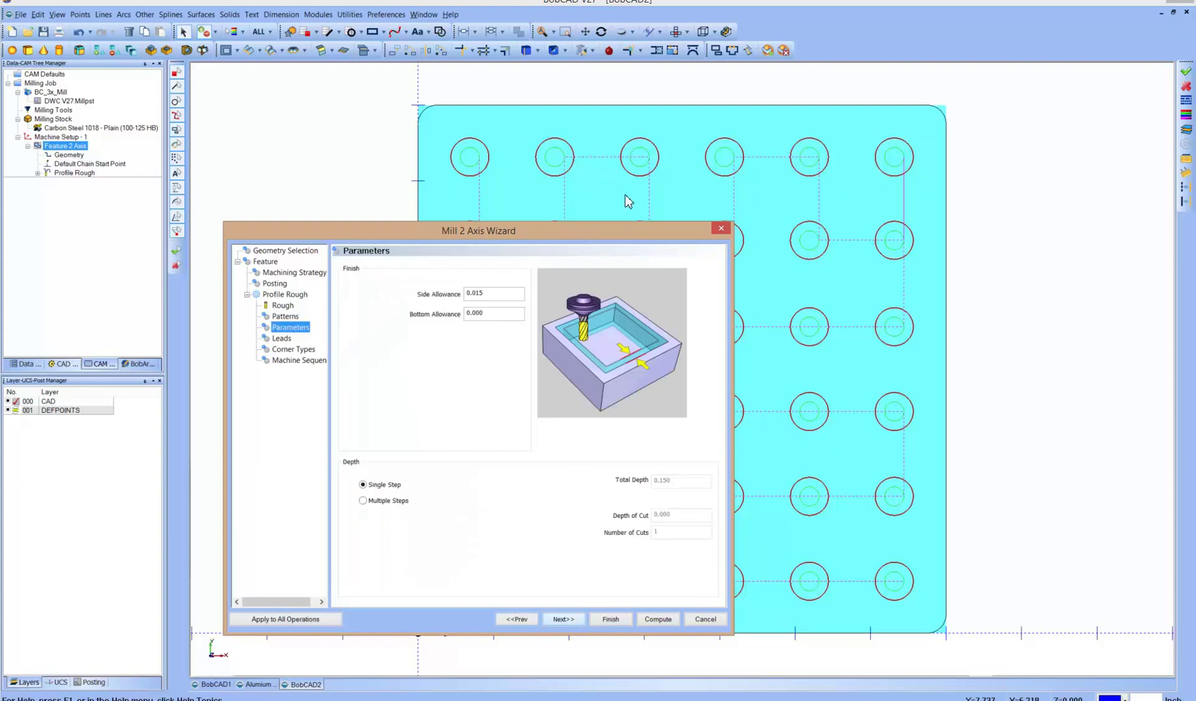
type("0")
key("Tab")
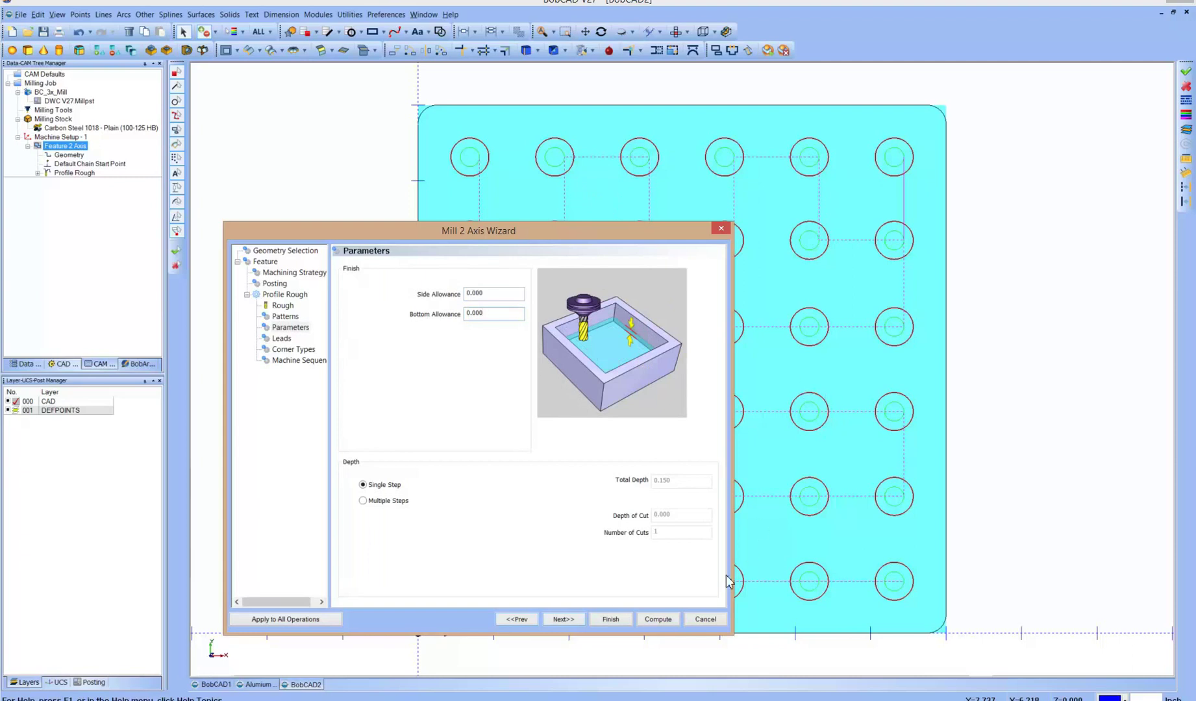
Keep the outline feature's default parameters, vertical leads and corner settings, choose the Zig Zag sequence pattern, and compute the toolpath.
key("Return")
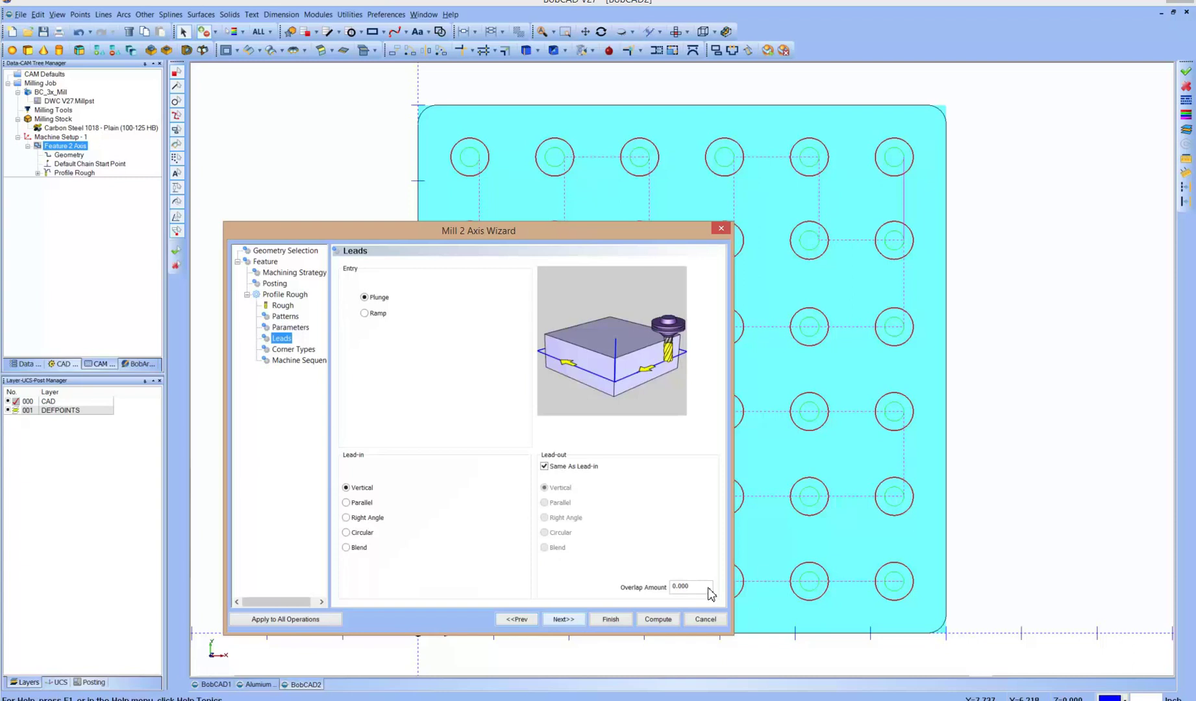
key("Return")
key("Return")
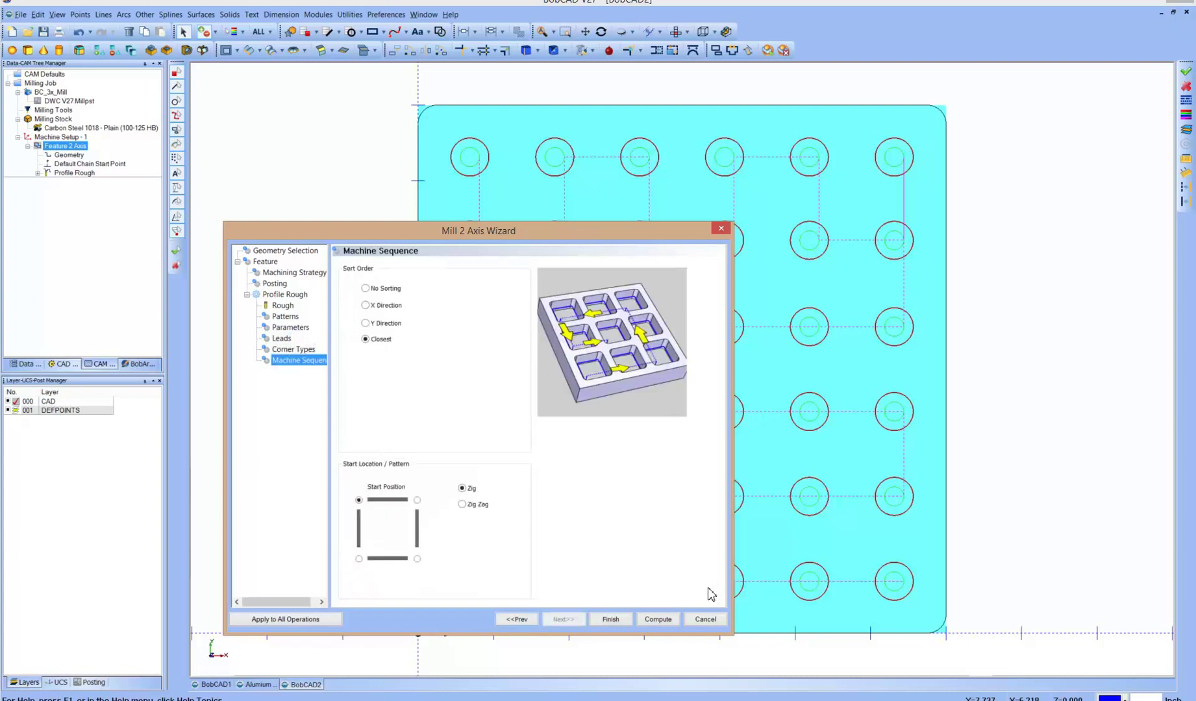
left_click(462, 504)
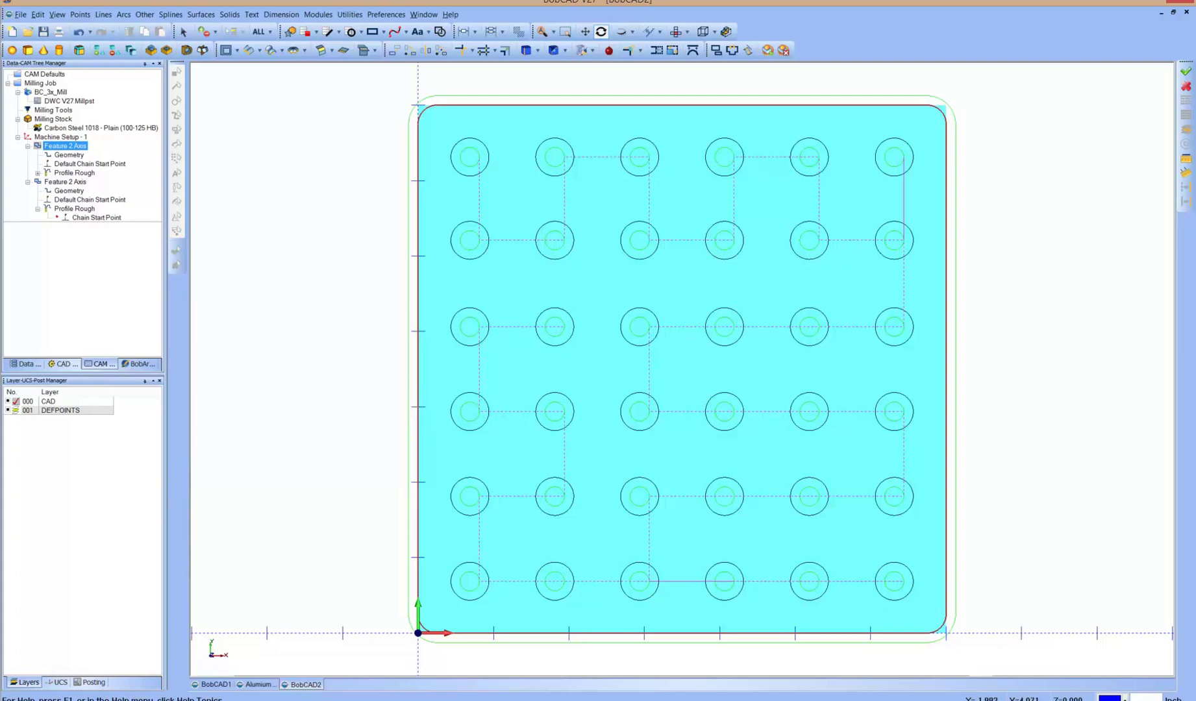
Modify the outline feature's chain start point so it lies at the left end of the plate's top edge.
right_click(114, 217)
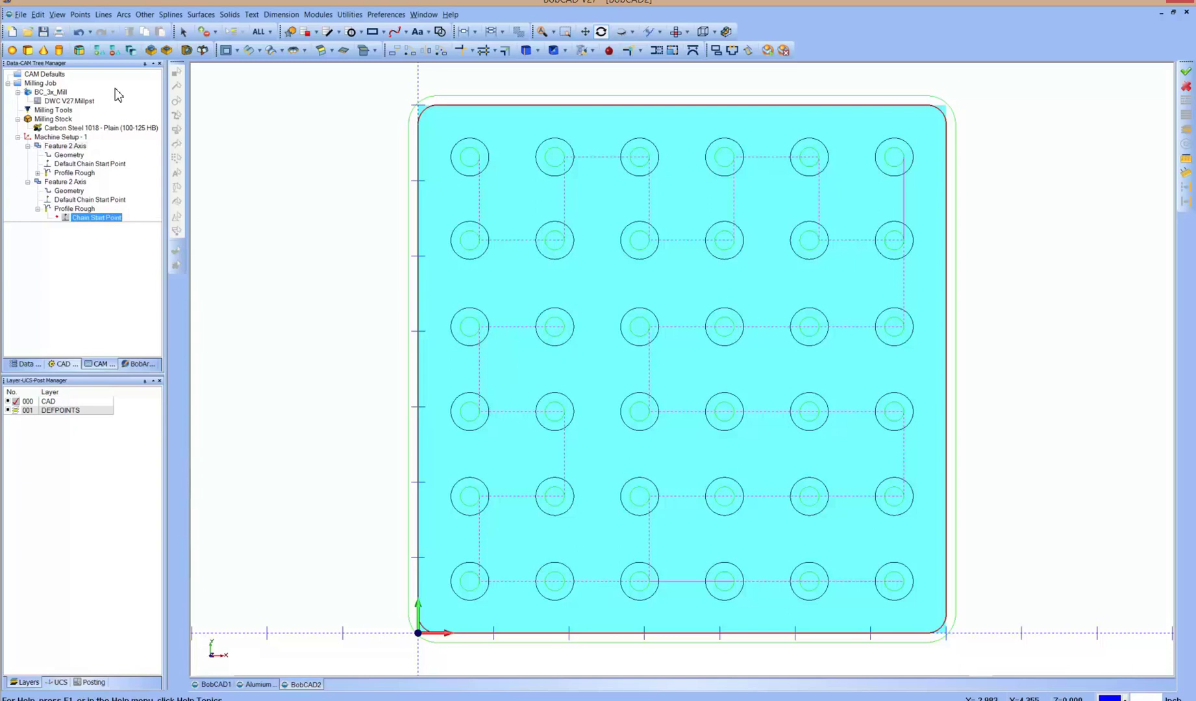
right_click(92, 219)
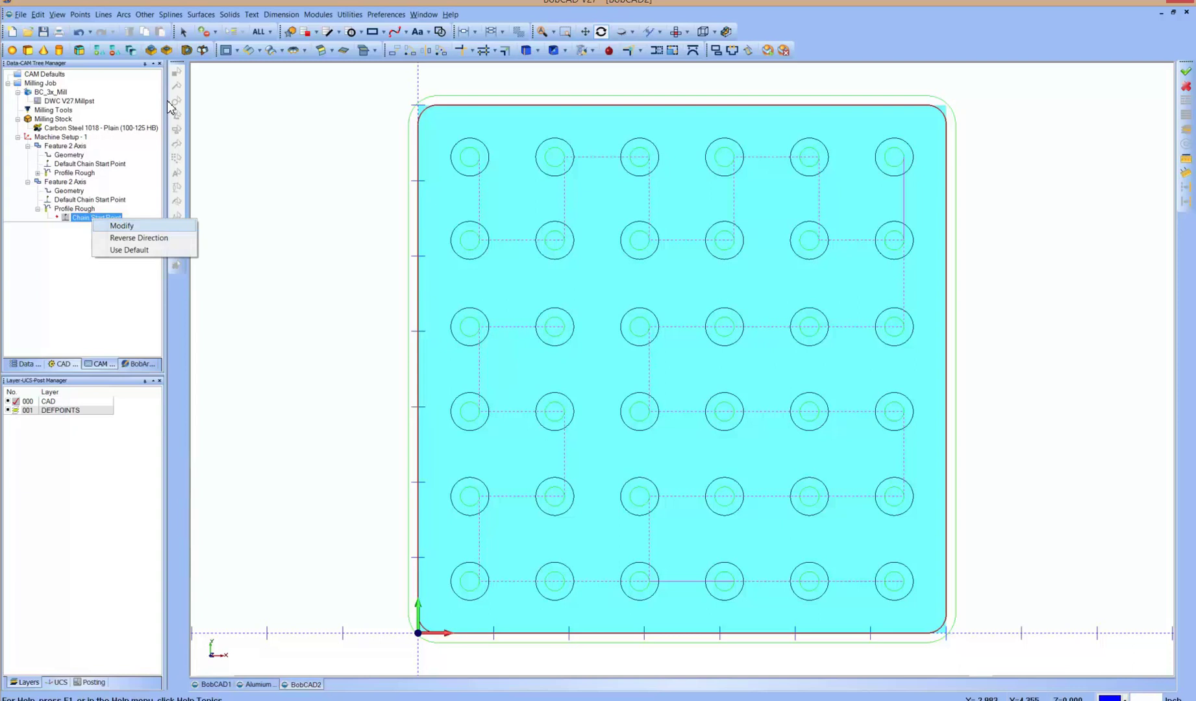
left_click(122, 226)
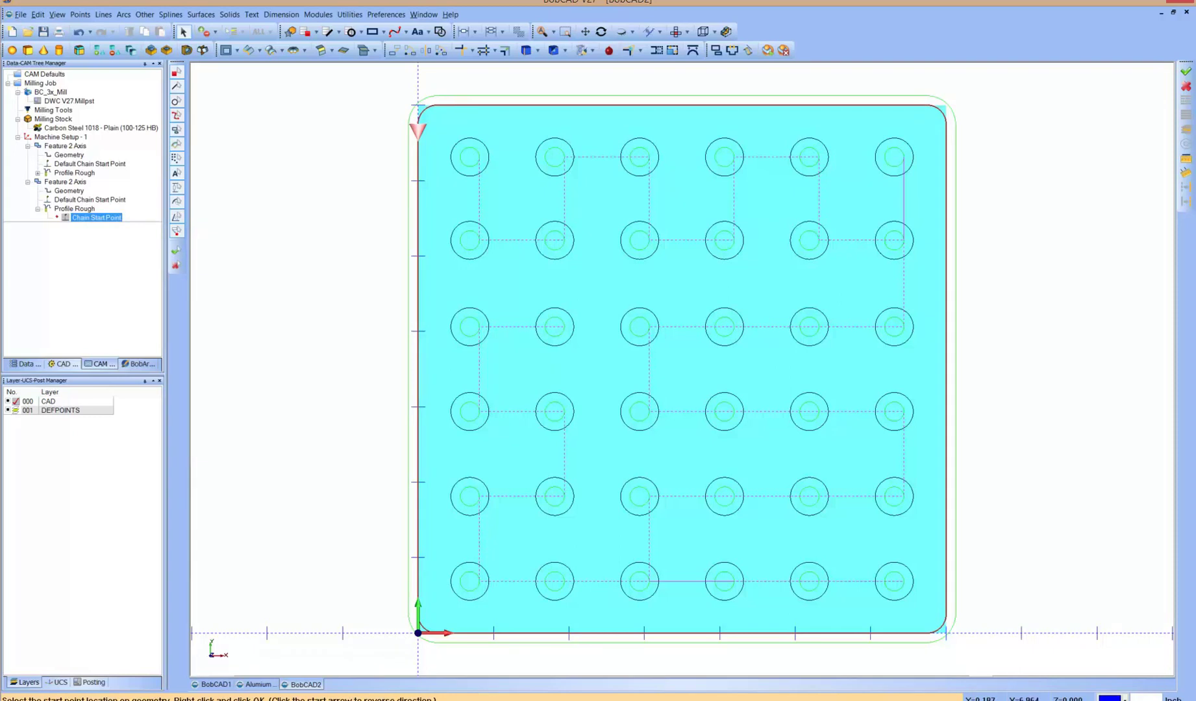
left_click(431, 106)
right_click(363, 219)
left_click(363, 226)
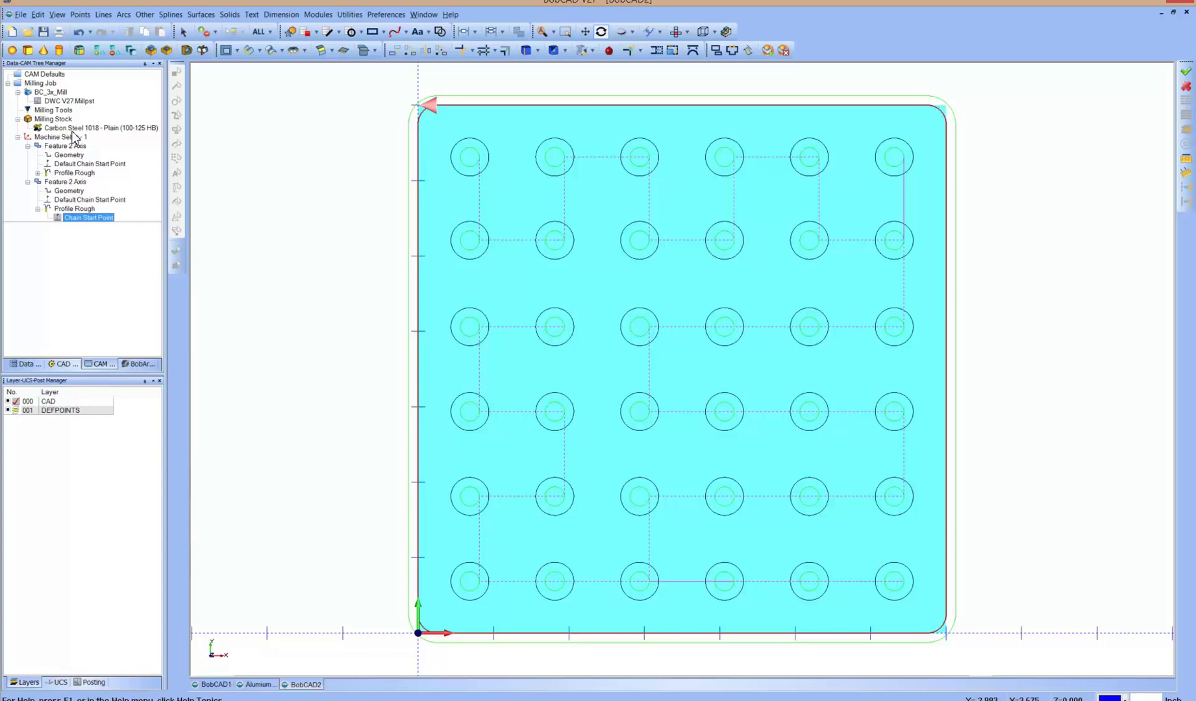
left_click(60, 137)
left_click(53, 110)
left_click(40, 84)
right_click(40, 84)
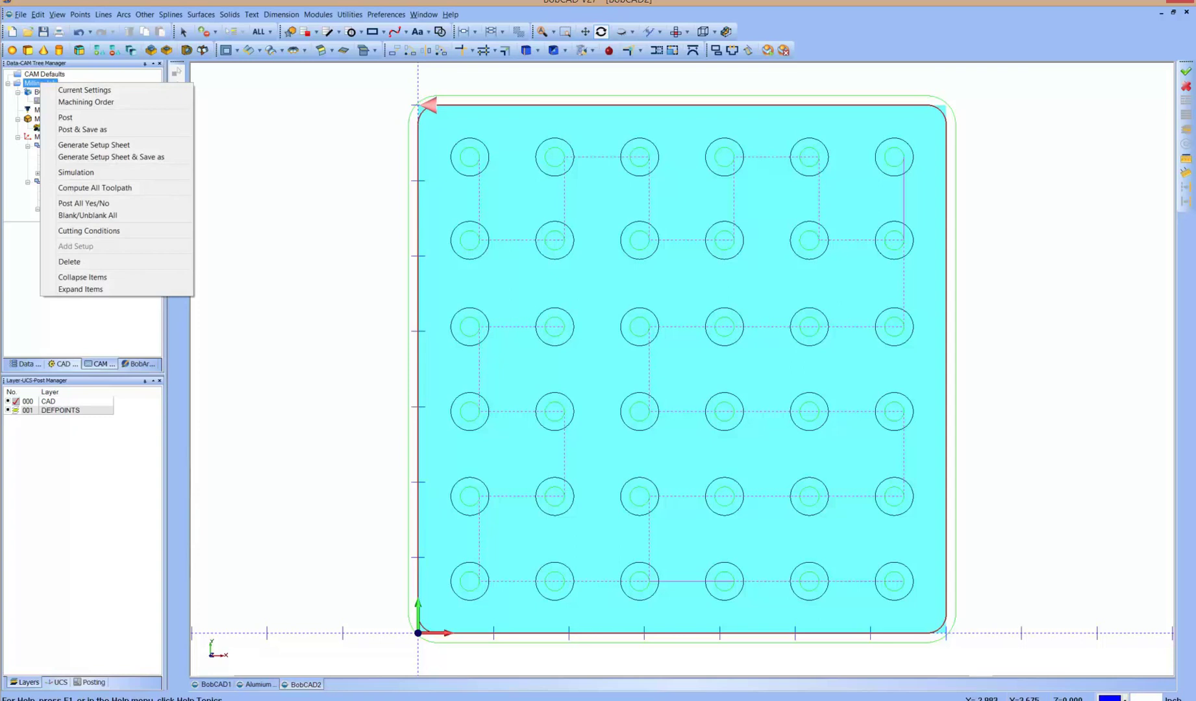
left_click(293, 121)
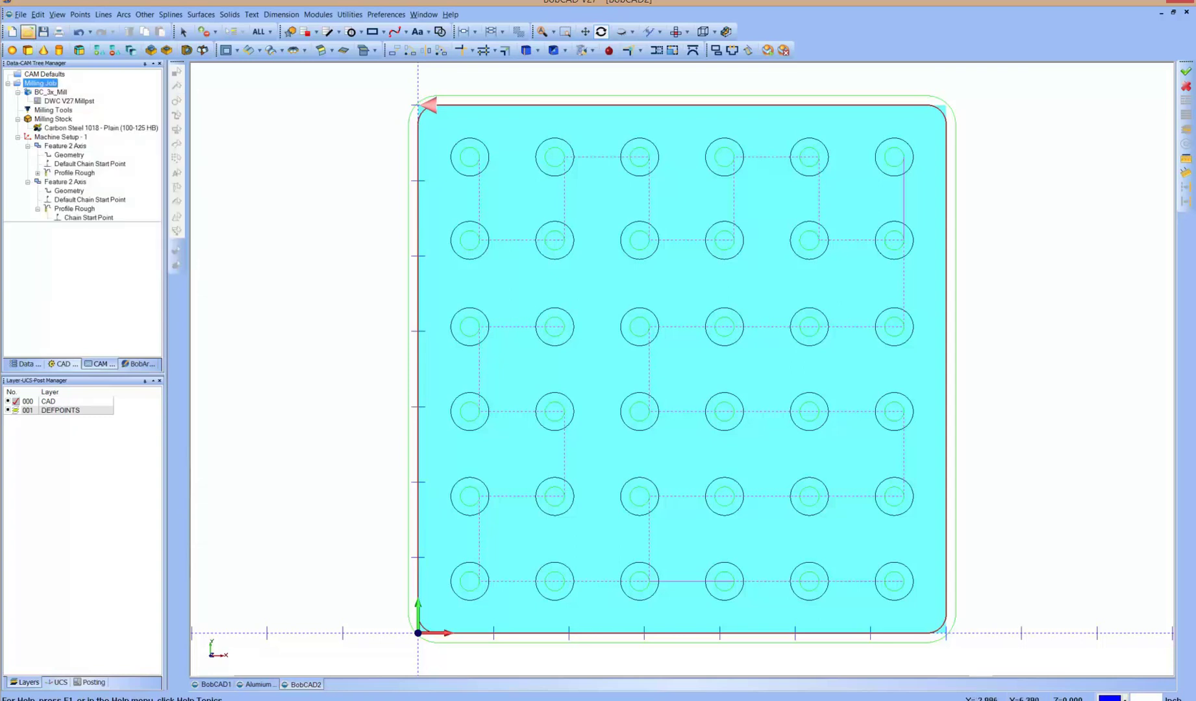
Save the drawing as a BobCAD file named "7x7 125 thick 25 cutter" in the June 4 folder.
left_click(20, 15)
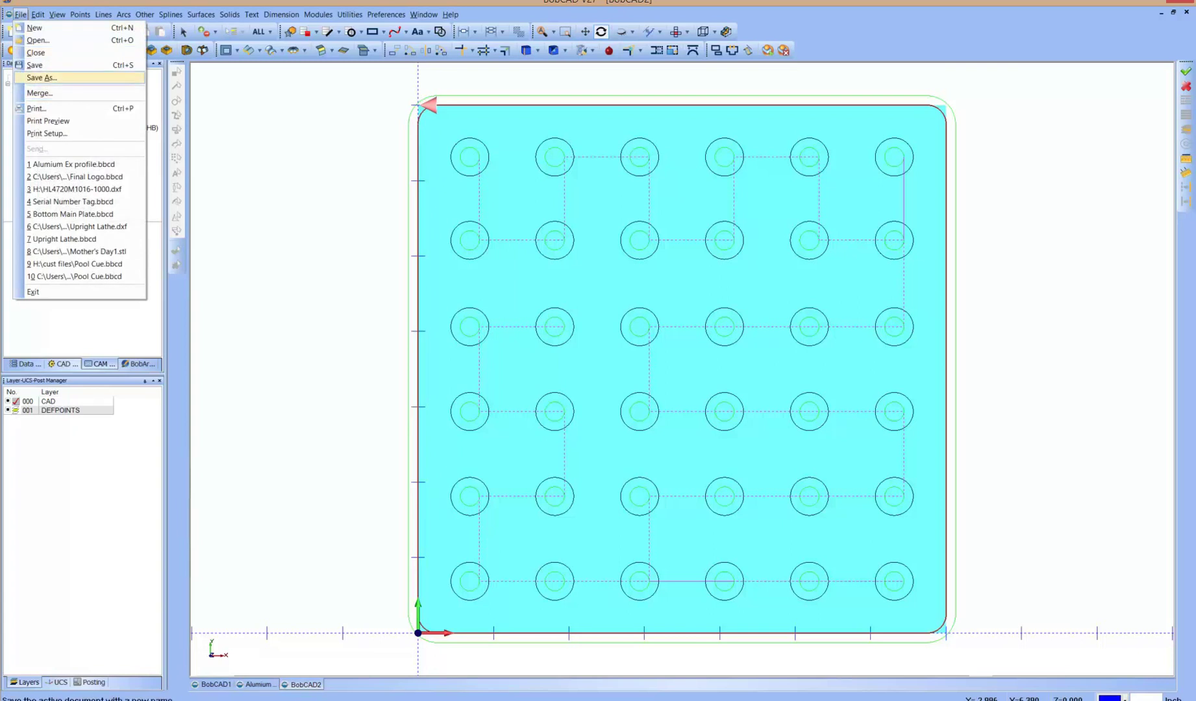
left_click(42, 77)
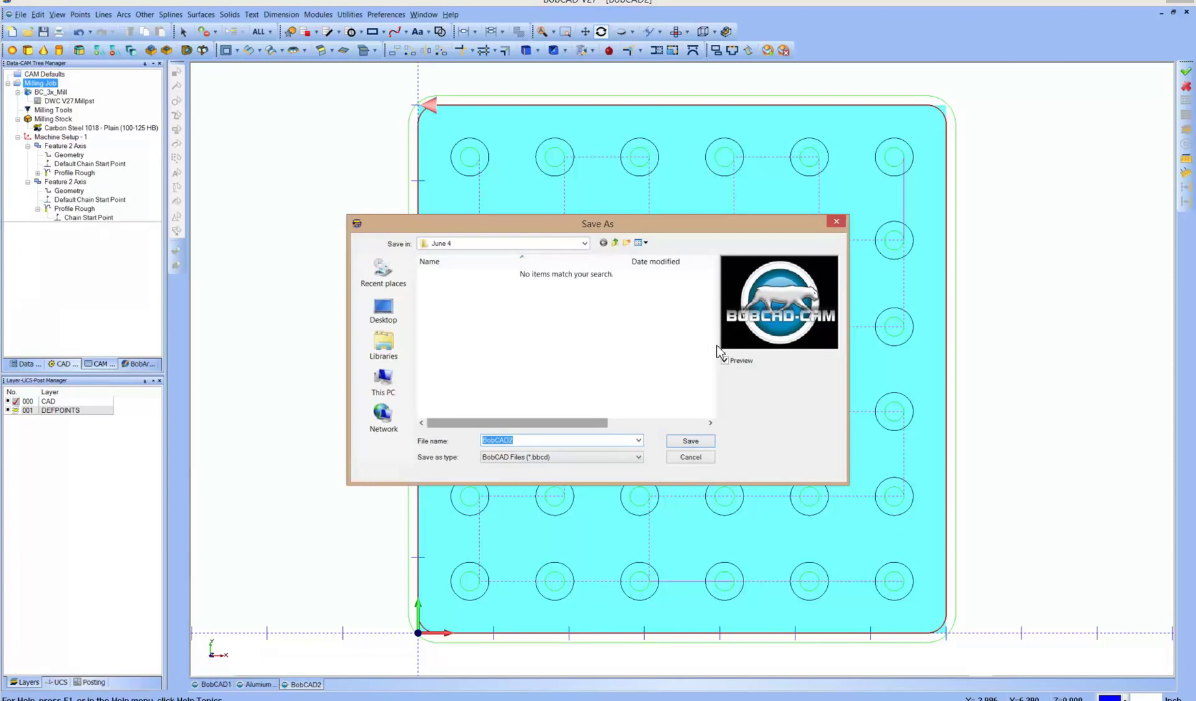
type("7x7")
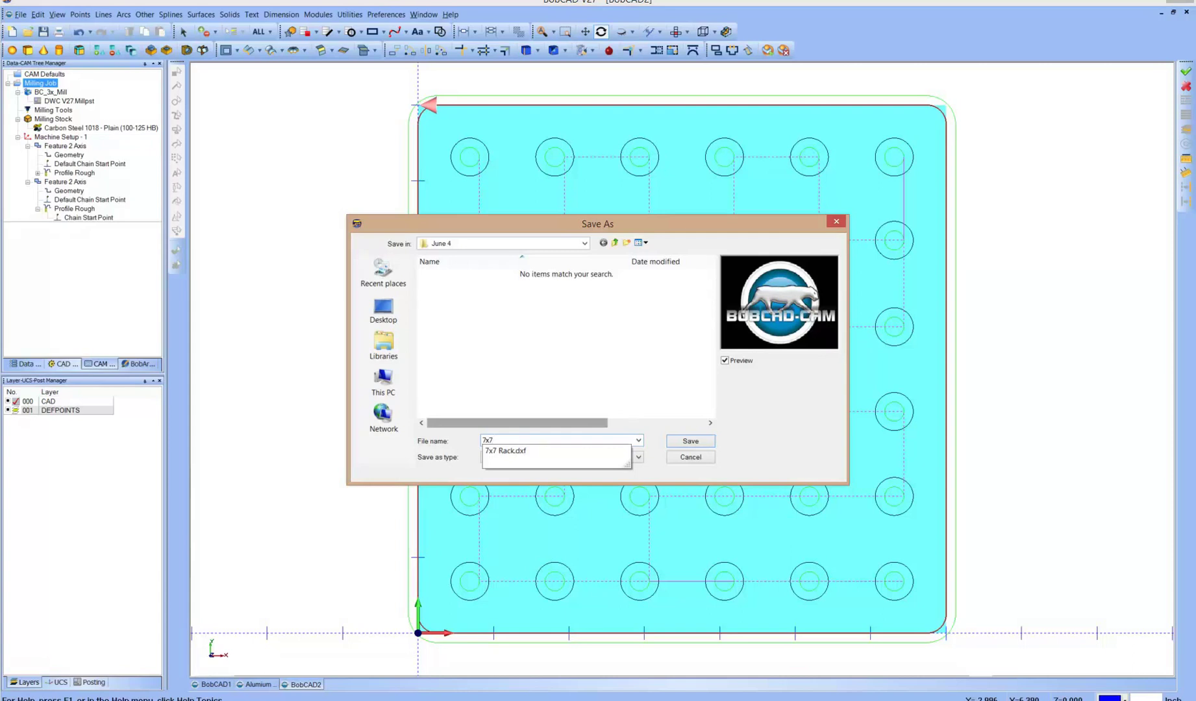
type("12")
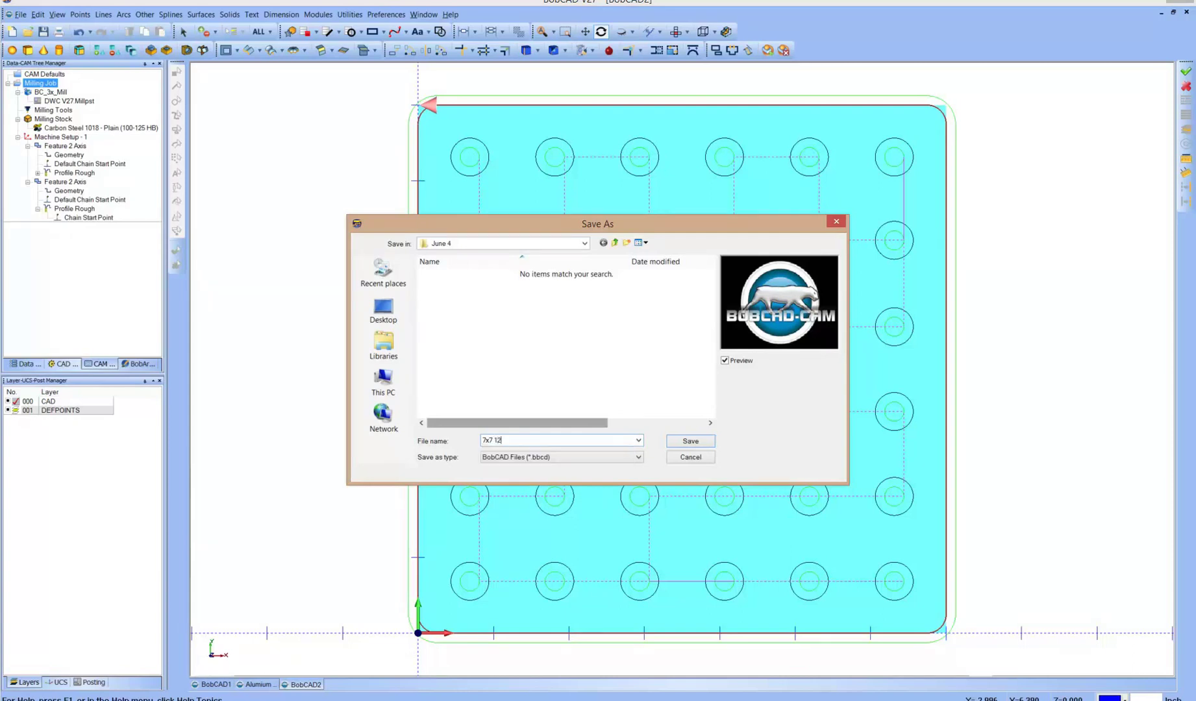
type("5 thick 25 cutter")
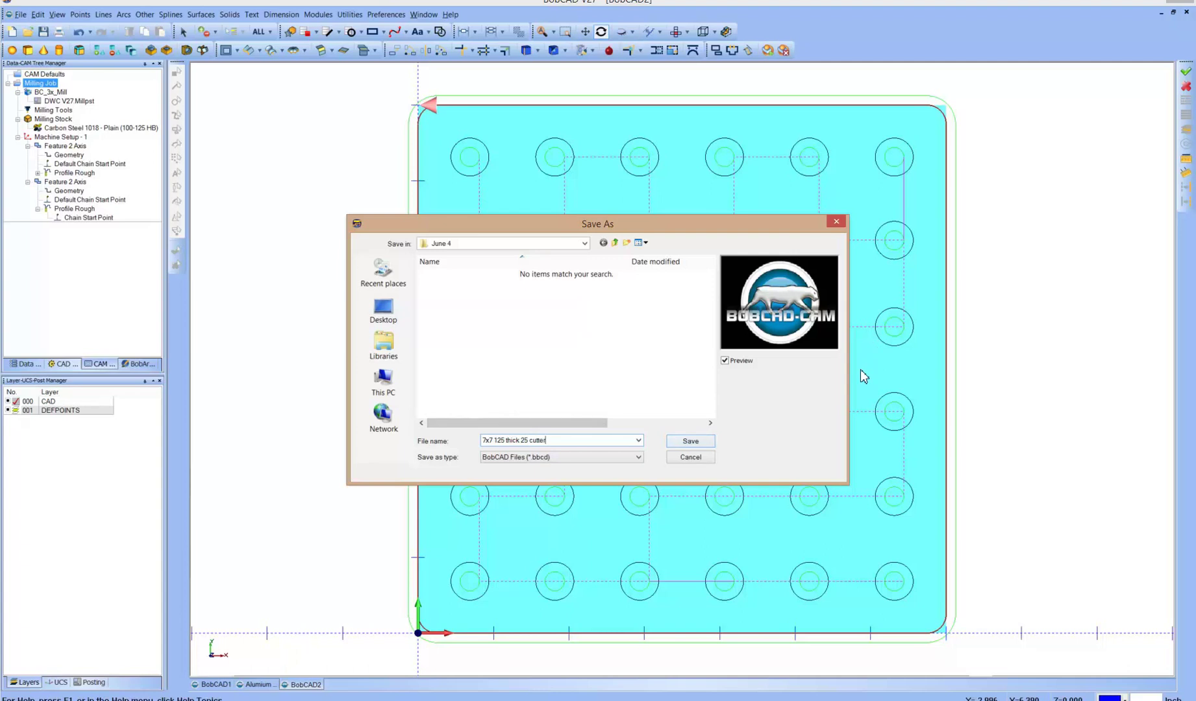
key("Return")
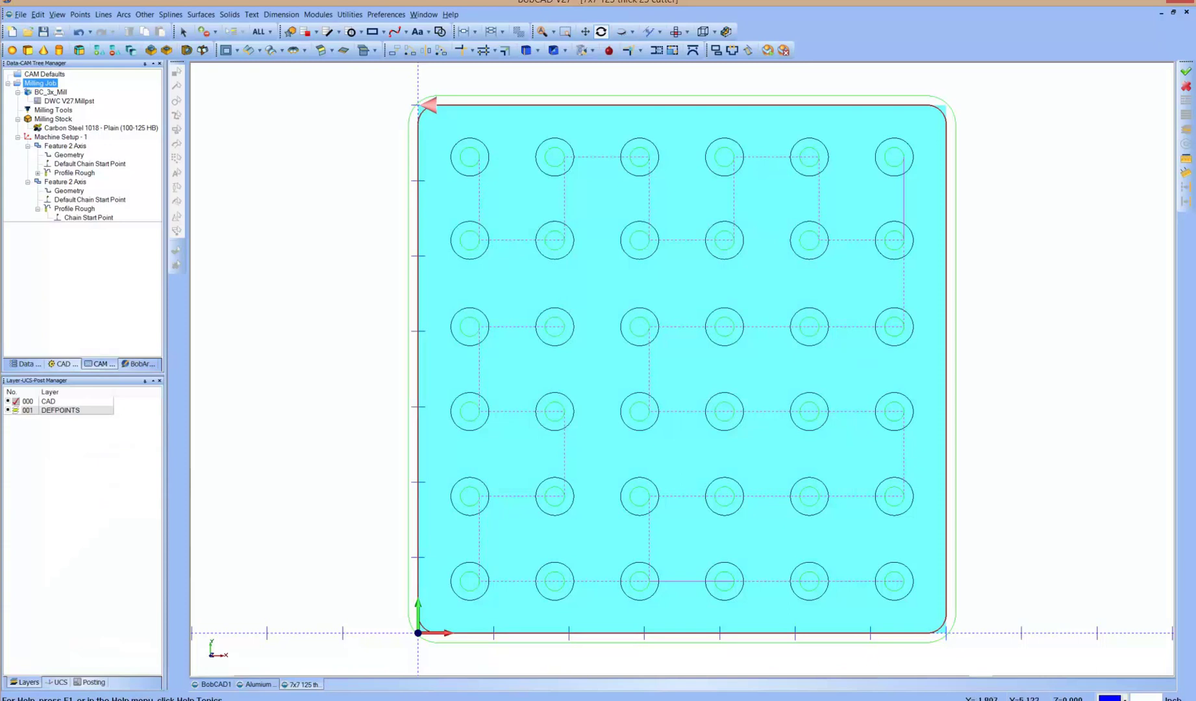
Post the milling job and save the NC file as "7x7 125 thick 25 cutter" in the customer's June 4 folder under Documents, CNC, DXF, Customers code.
right_click(36, 84)
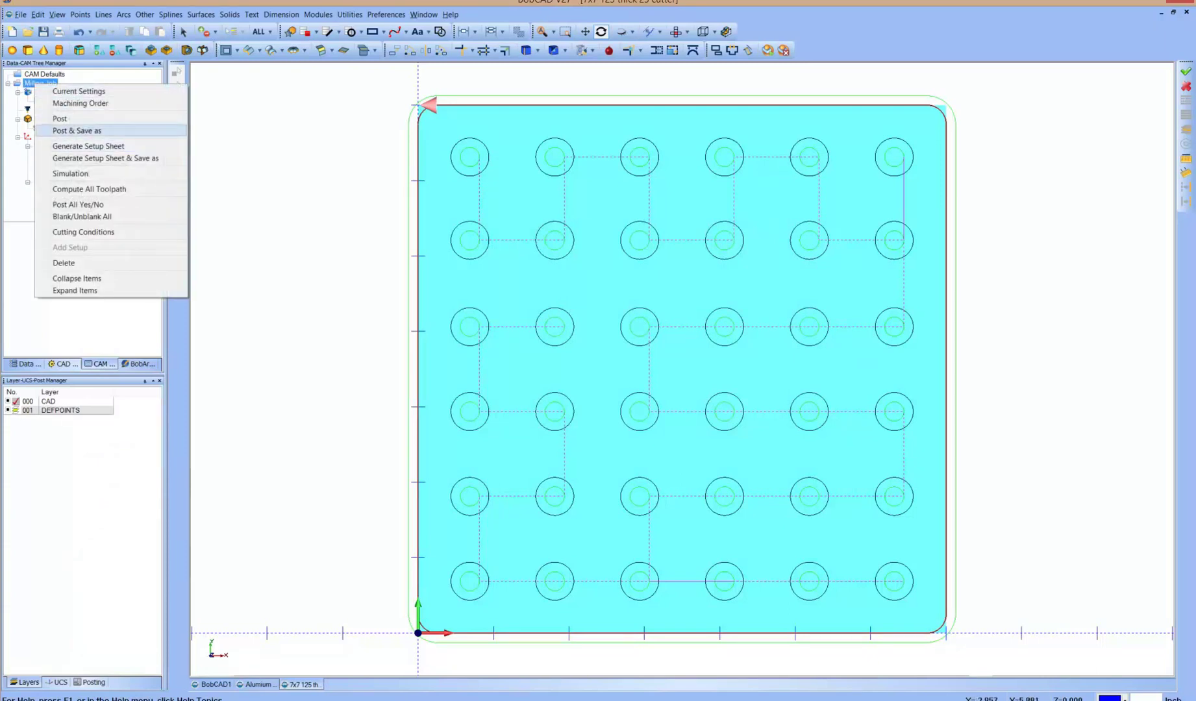
left_click(77, 130)
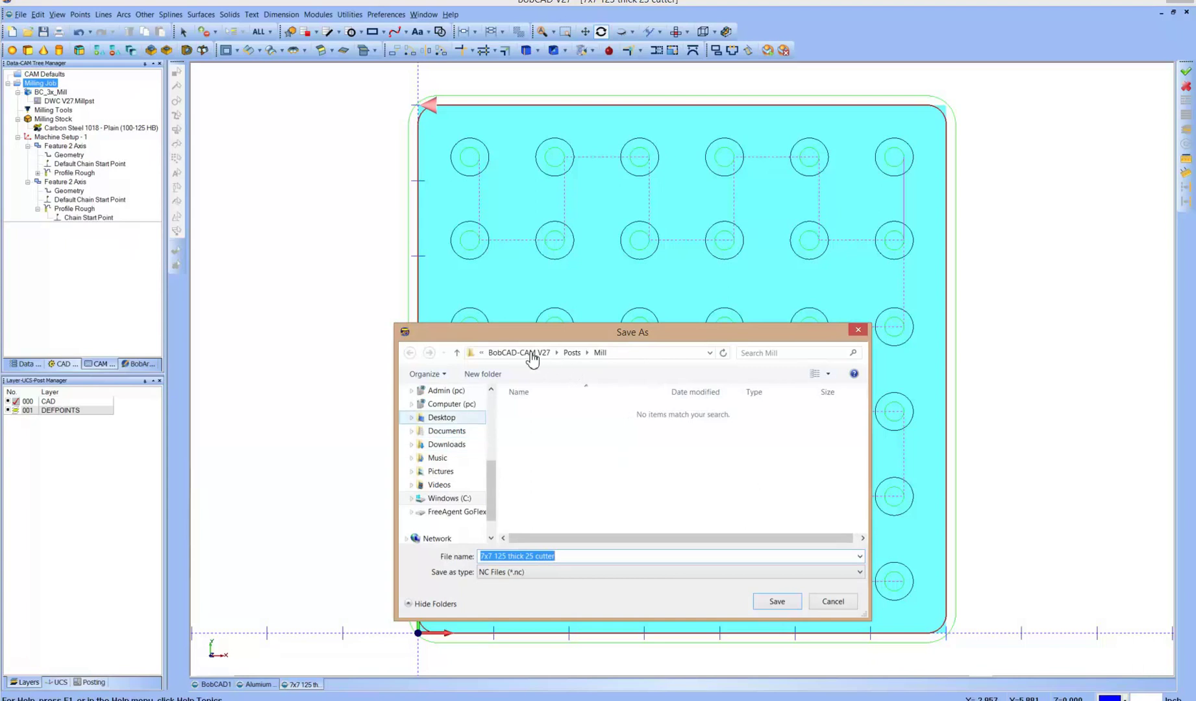
left_click(411, 431)
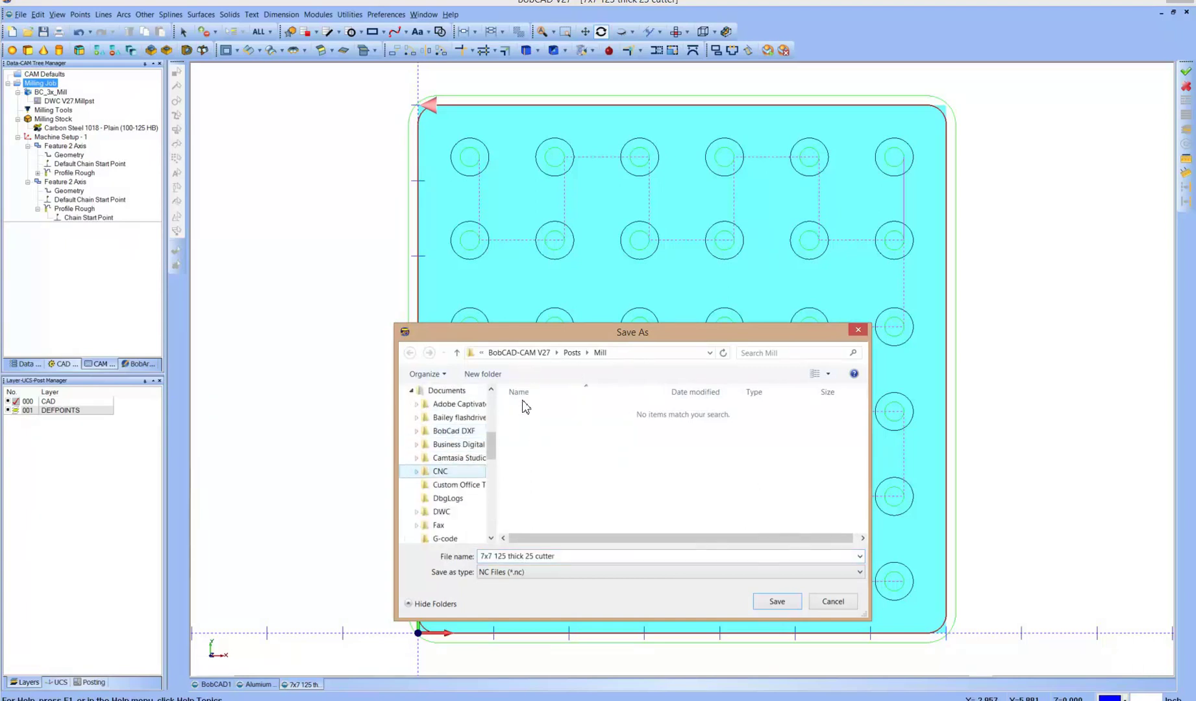
left_click(416, 471)
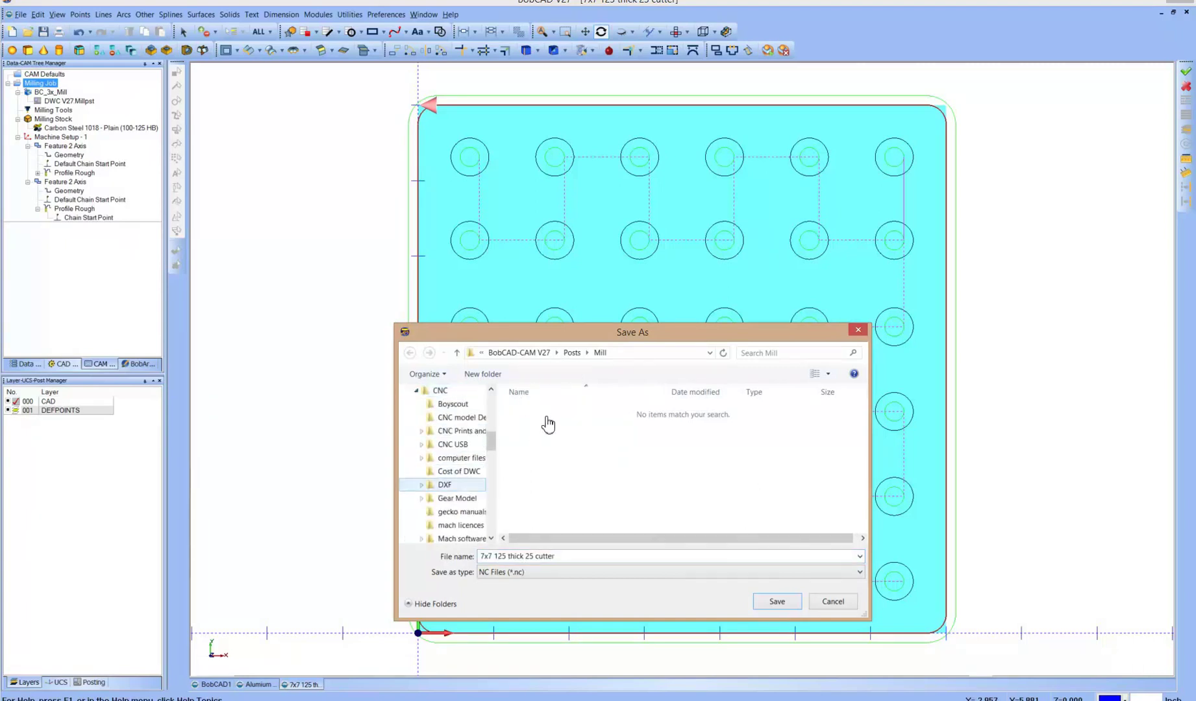
left_click(445, 484)
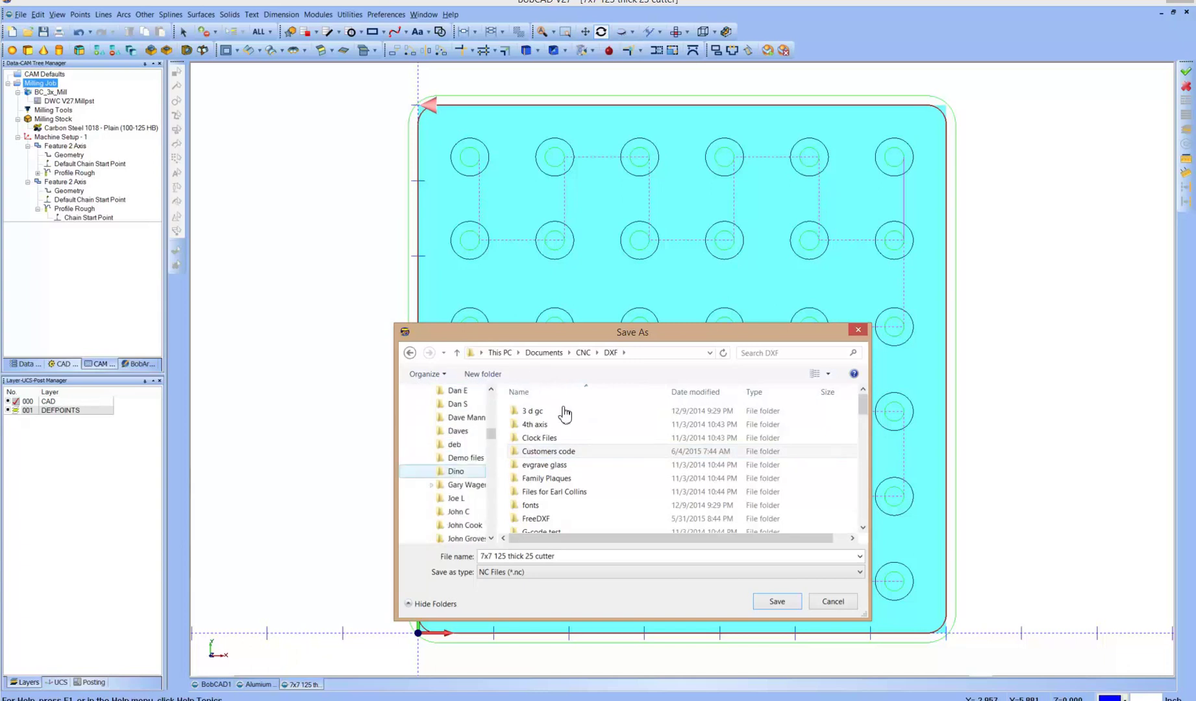
key("Down")
key("Right")
key("Down")
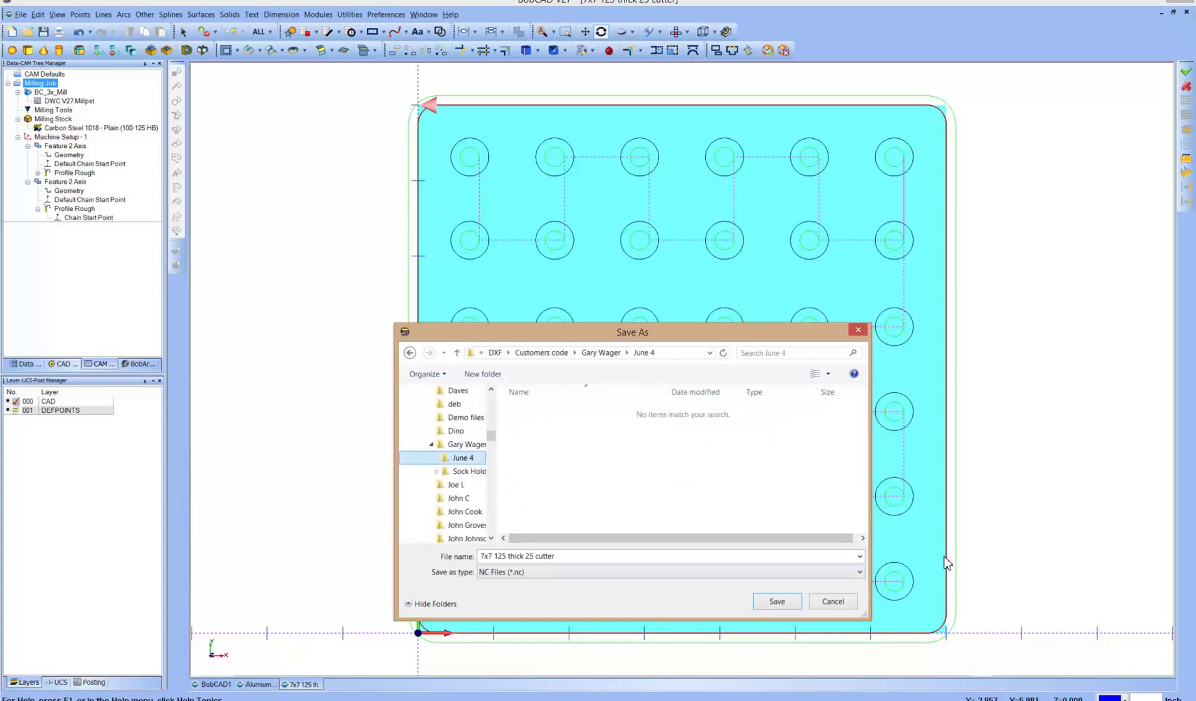
key("Return")
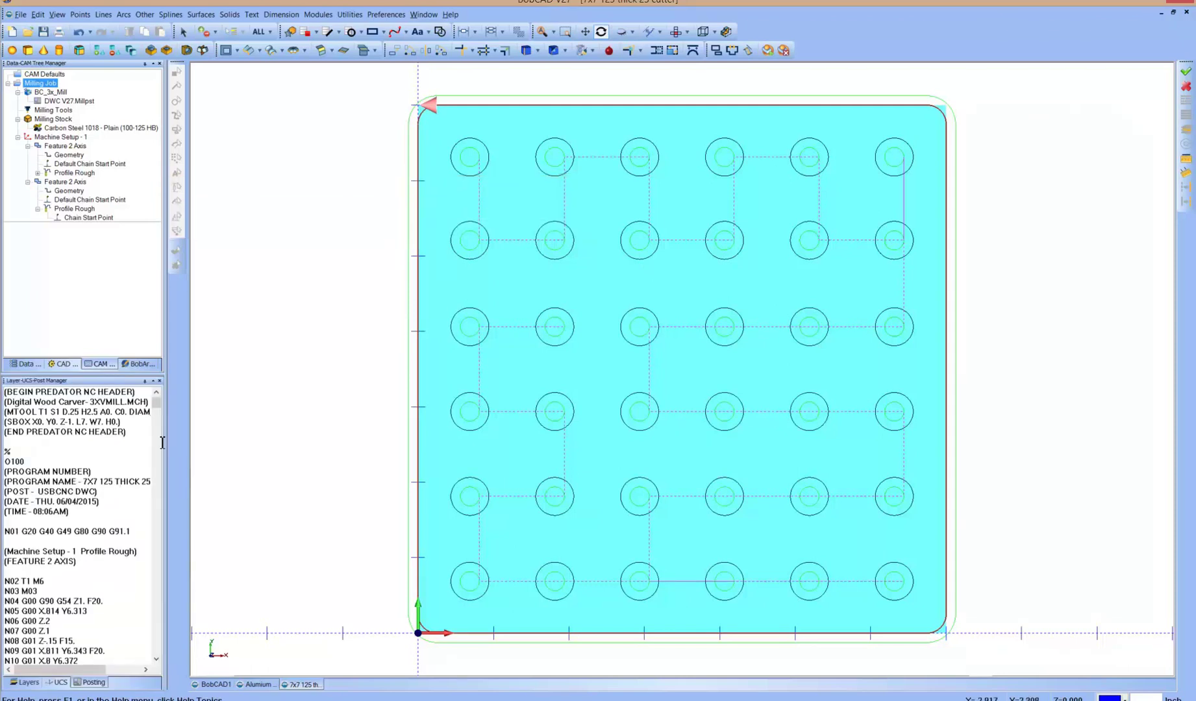
left_click_drag(156, 403, 156, 436)
left_click_drag(196, 363, 235, 274)
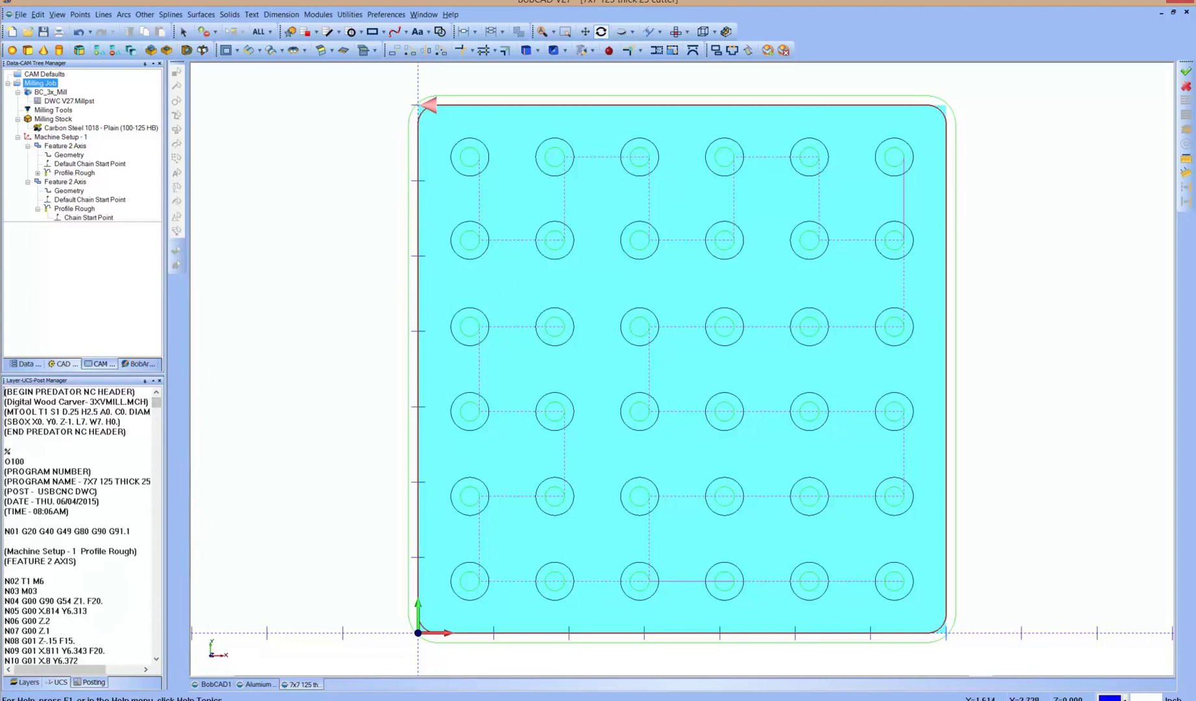